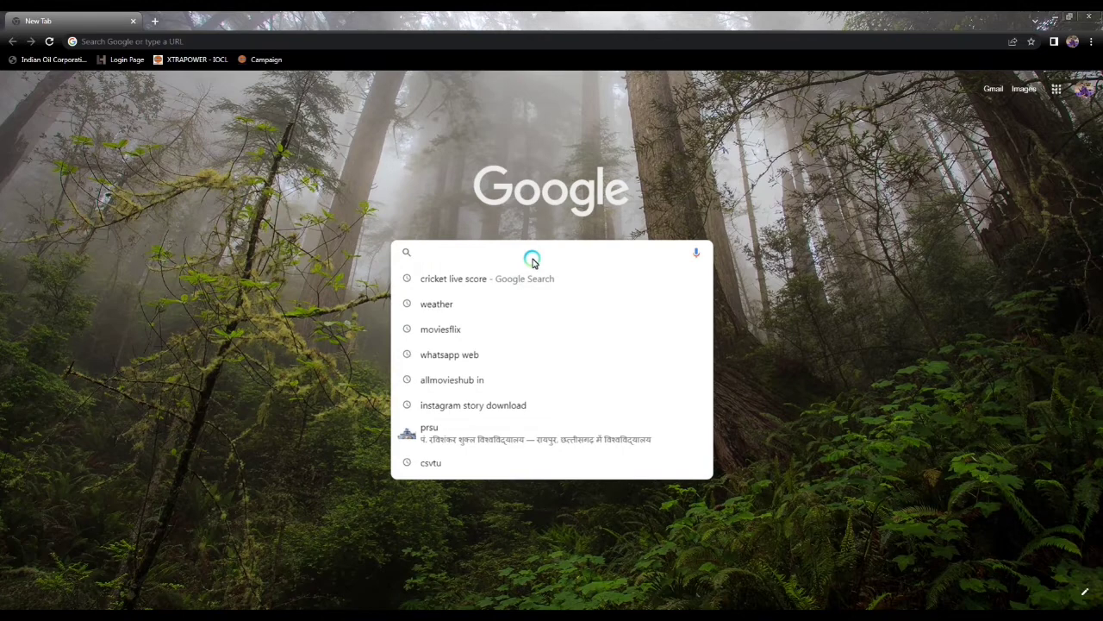
Step: Search Google for csvtu, open csvtu.ac.in, and go to the DigiVarsity portal
type("csvtu")
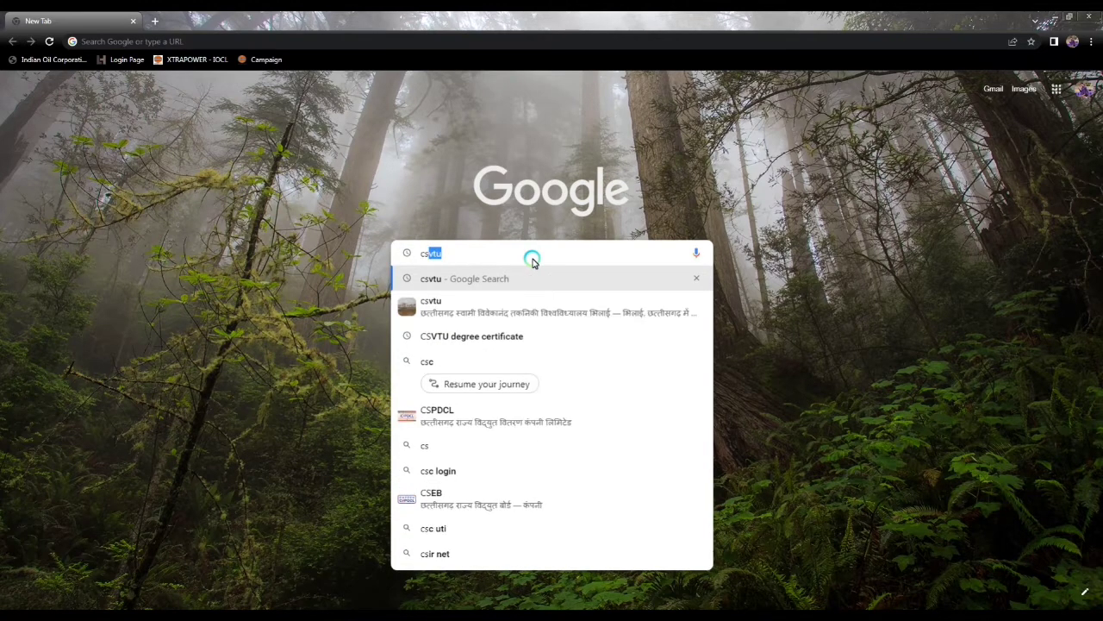
key("Return")
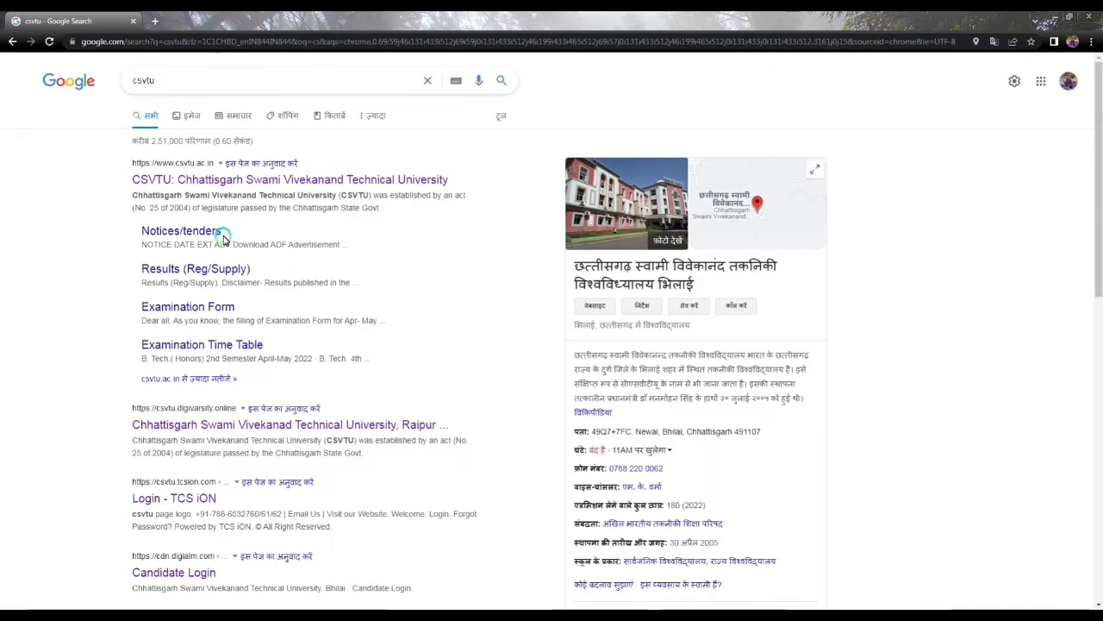
left_click(195, 179)
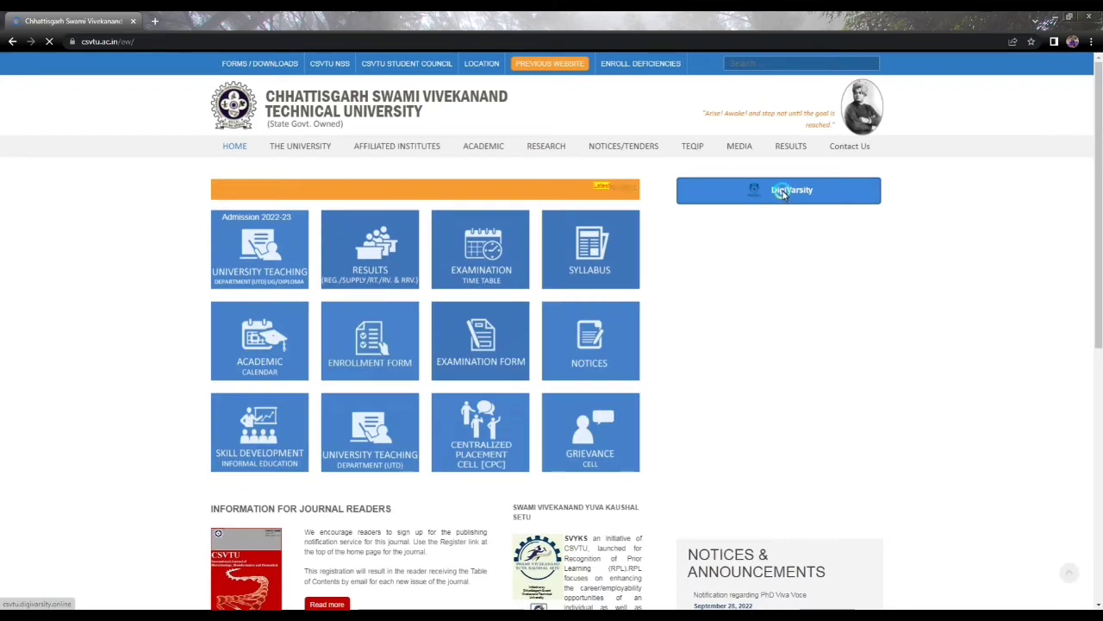
left_click(782, 191)
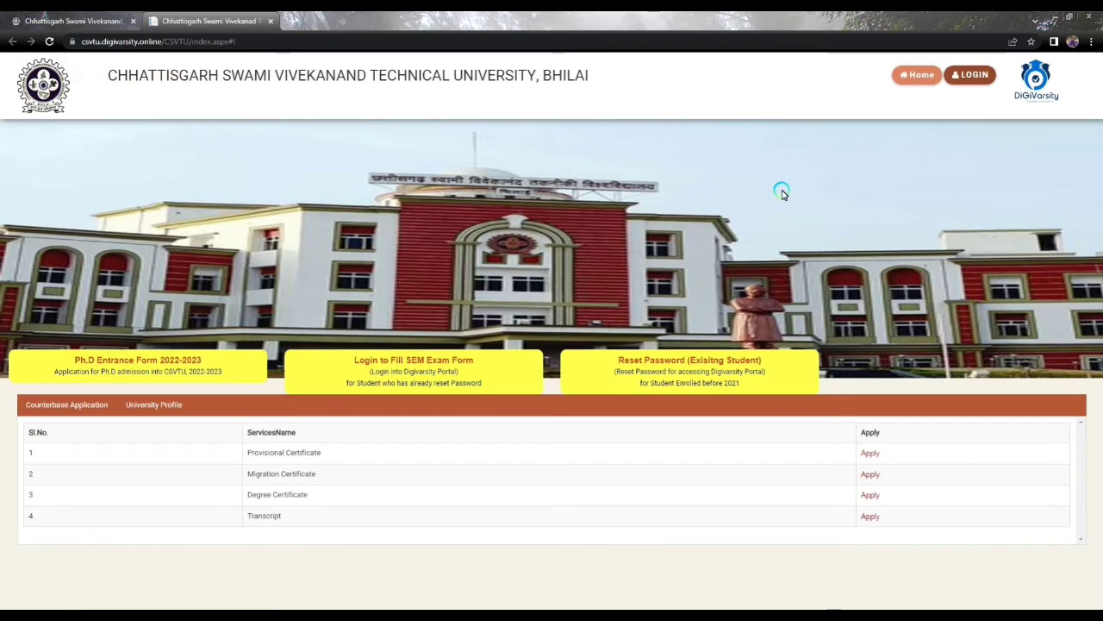
Step: Log in as a student with the Login ID and password, then dismiss the Notice popup
left_click(974, 76)
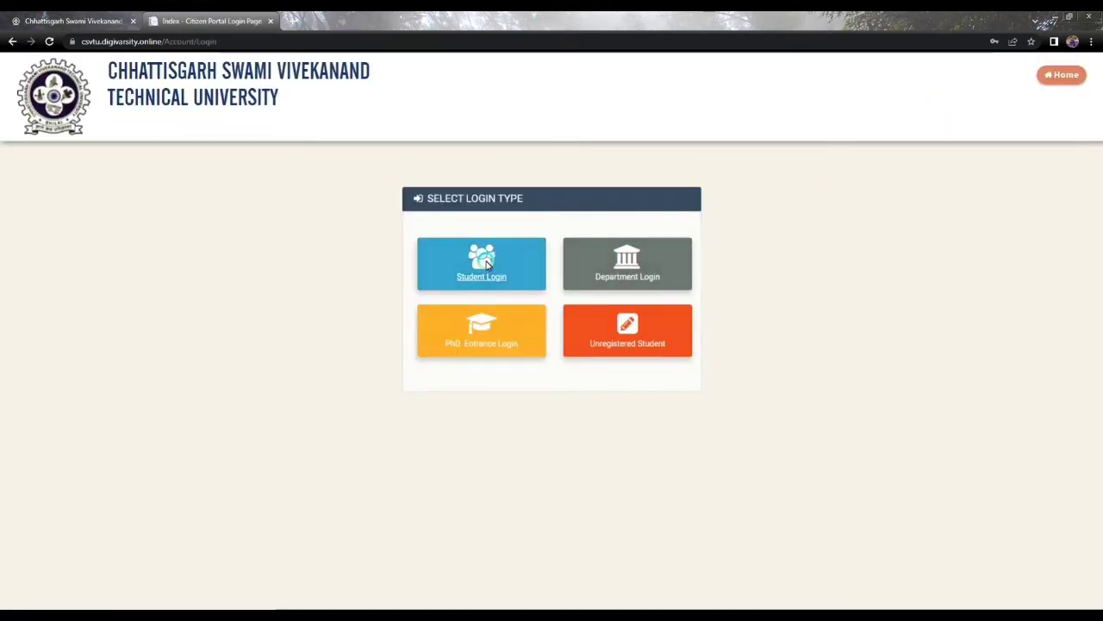
left_click(482, 264)
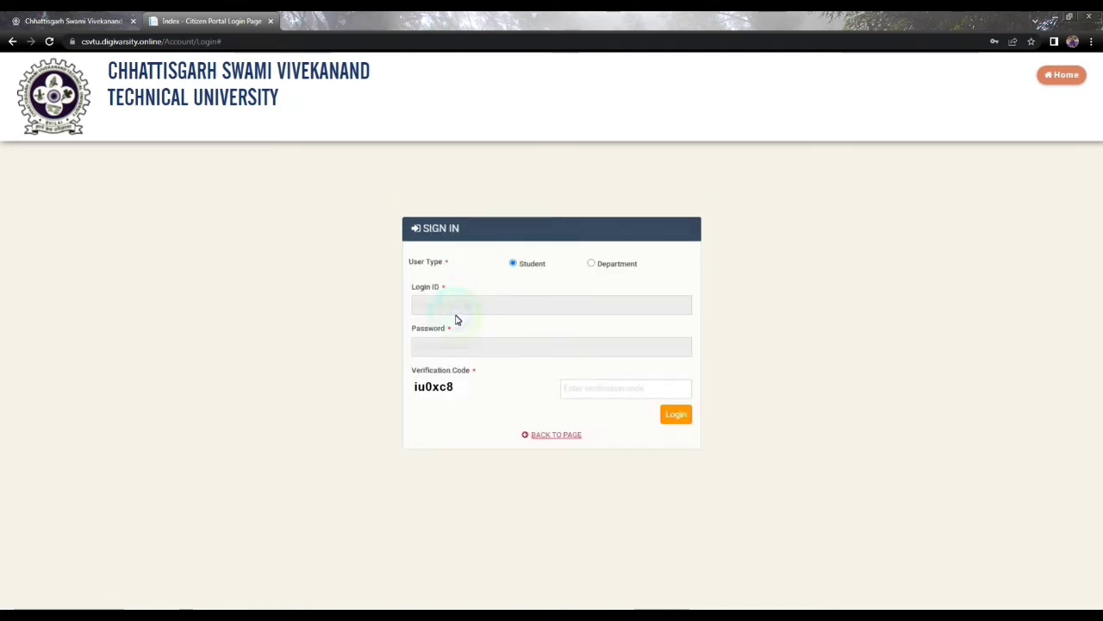
left_click(456, 306)
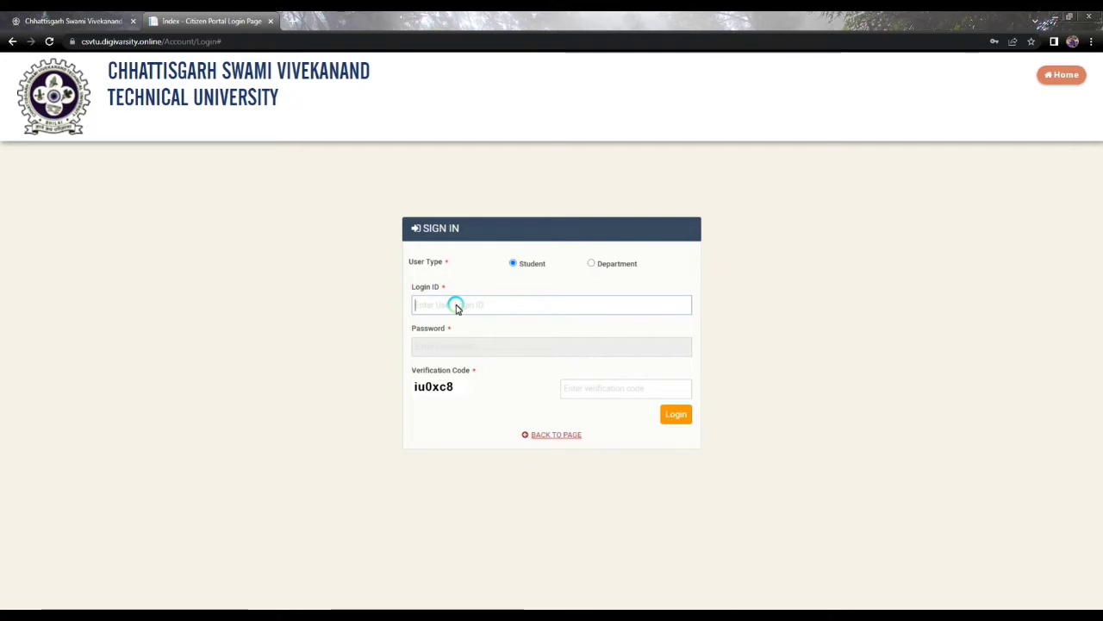
type("b")
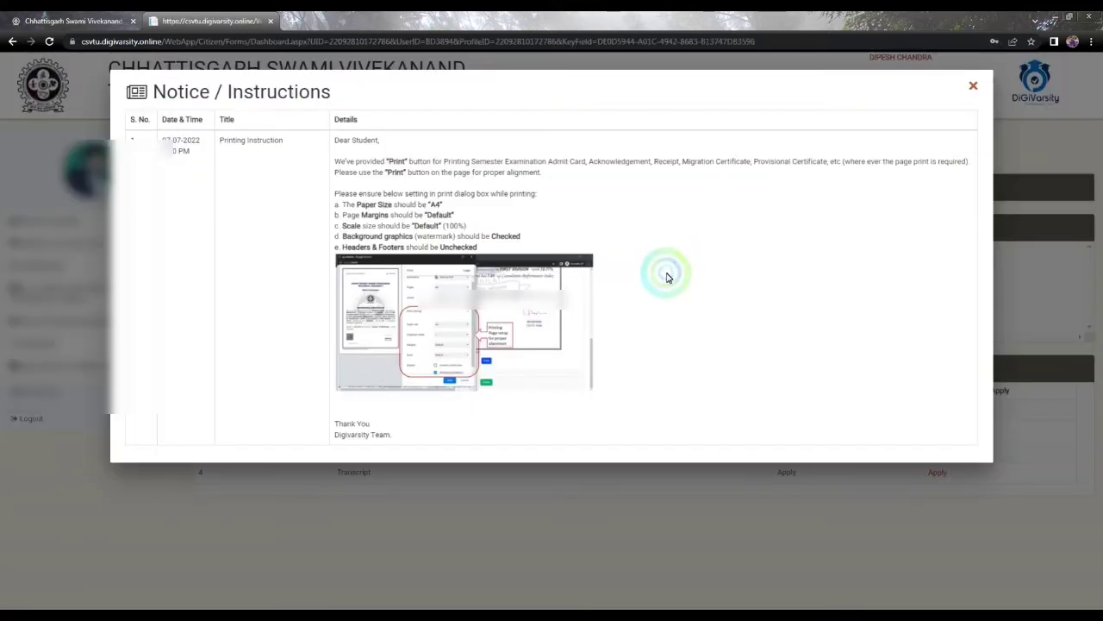
left_click(969, 88)
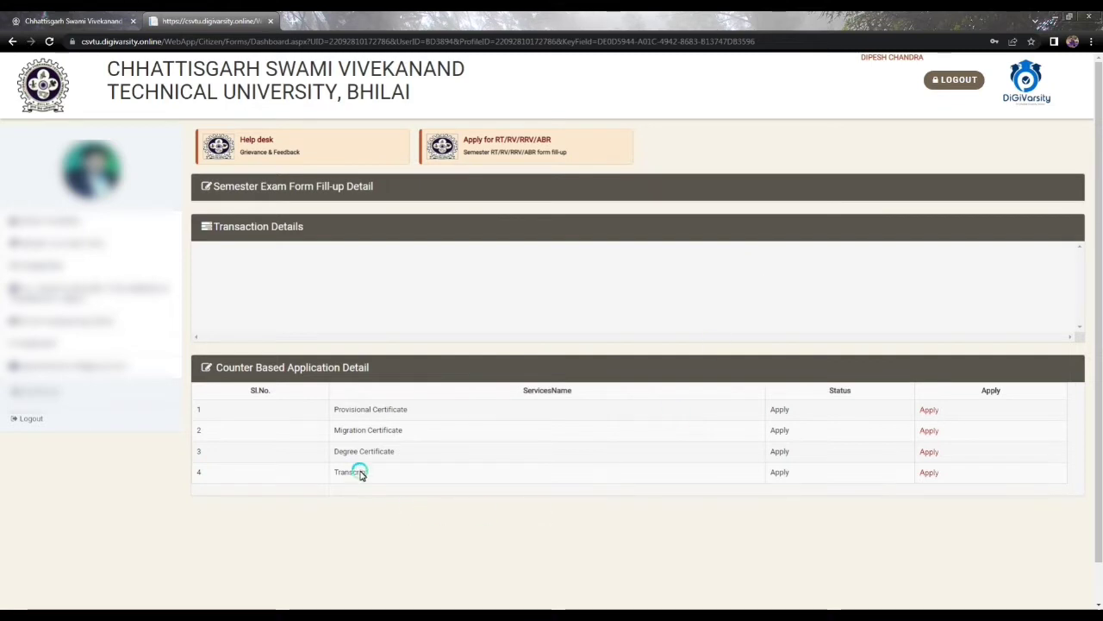
Step: Start a Degree Certificate application and set Passing Year to 2020-2021
left_click(931, 453)
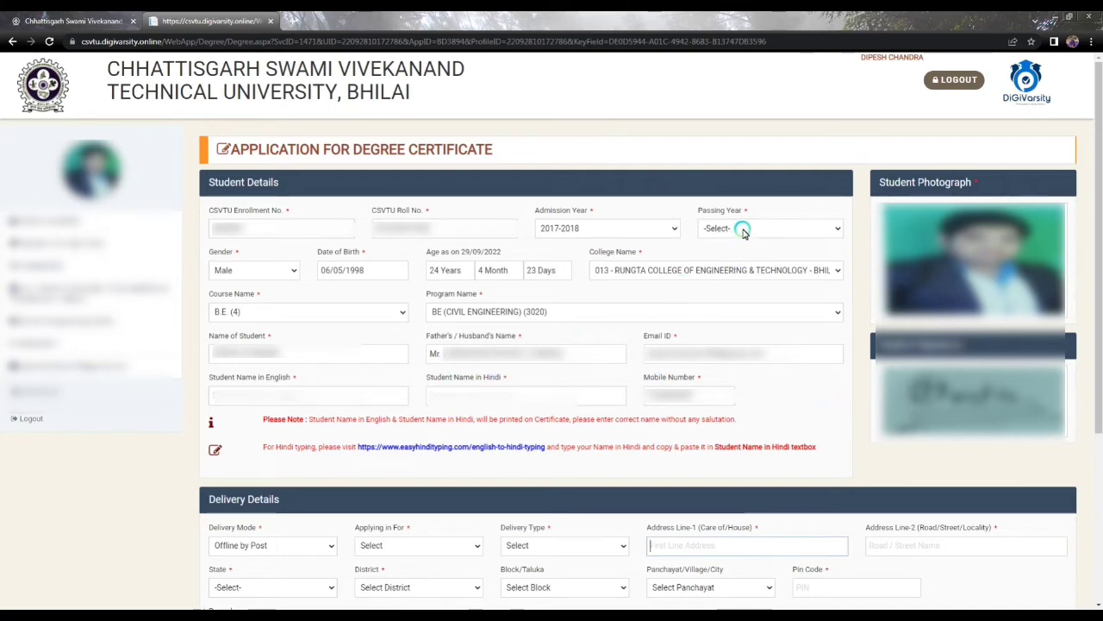
left_click(741, 229)
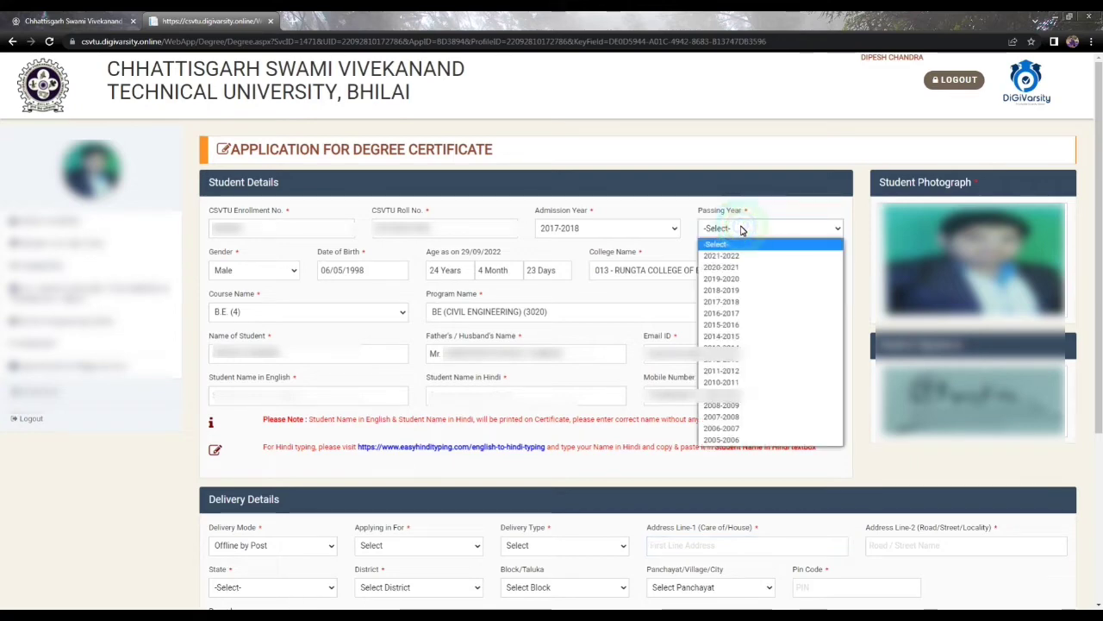
left_click(750, 268)
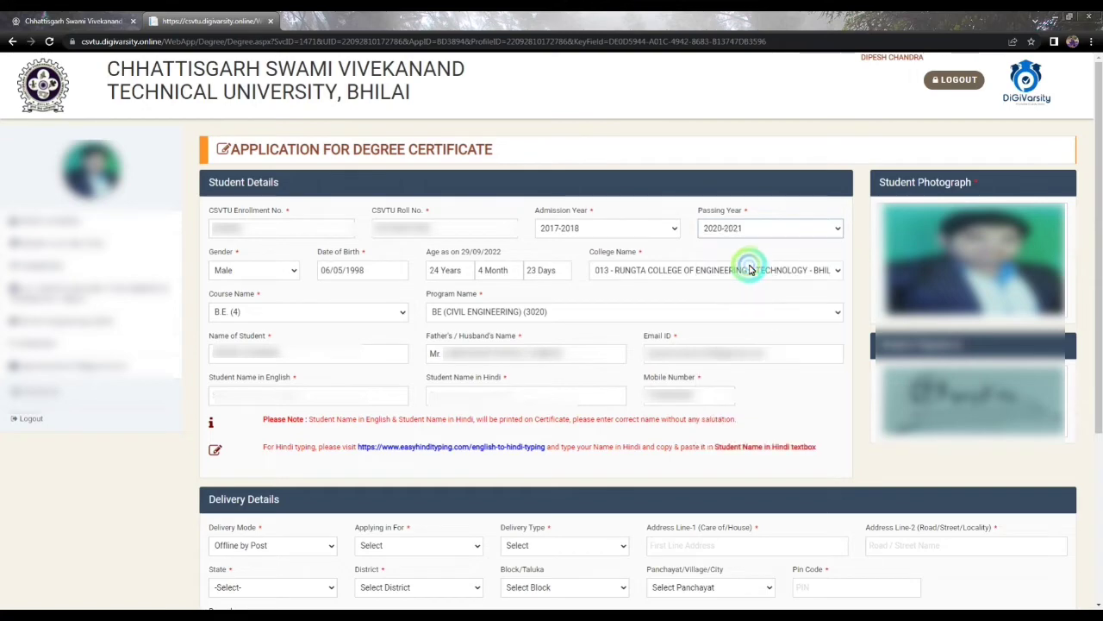
left_click(750, 231)
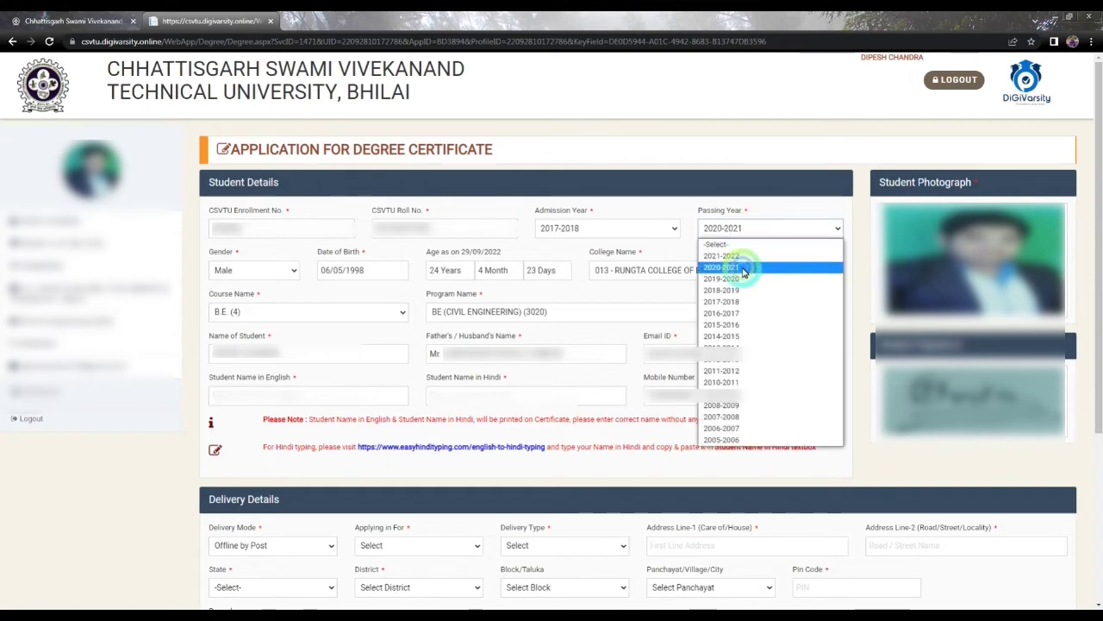
left_click(739, 267)
left_click(748, 232)
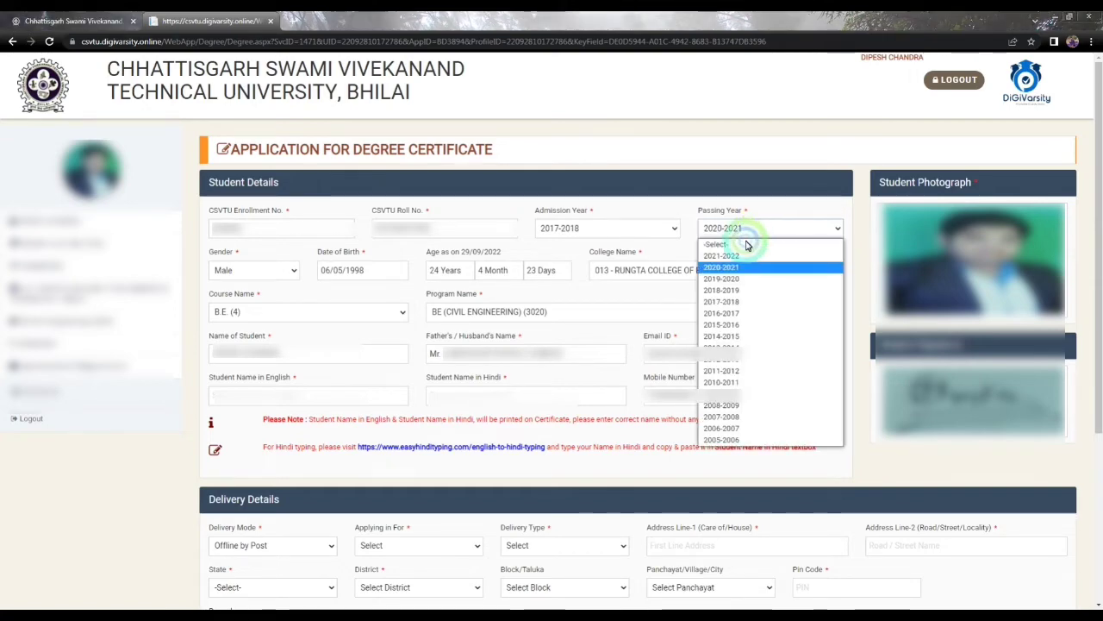
left_click(739, 261)
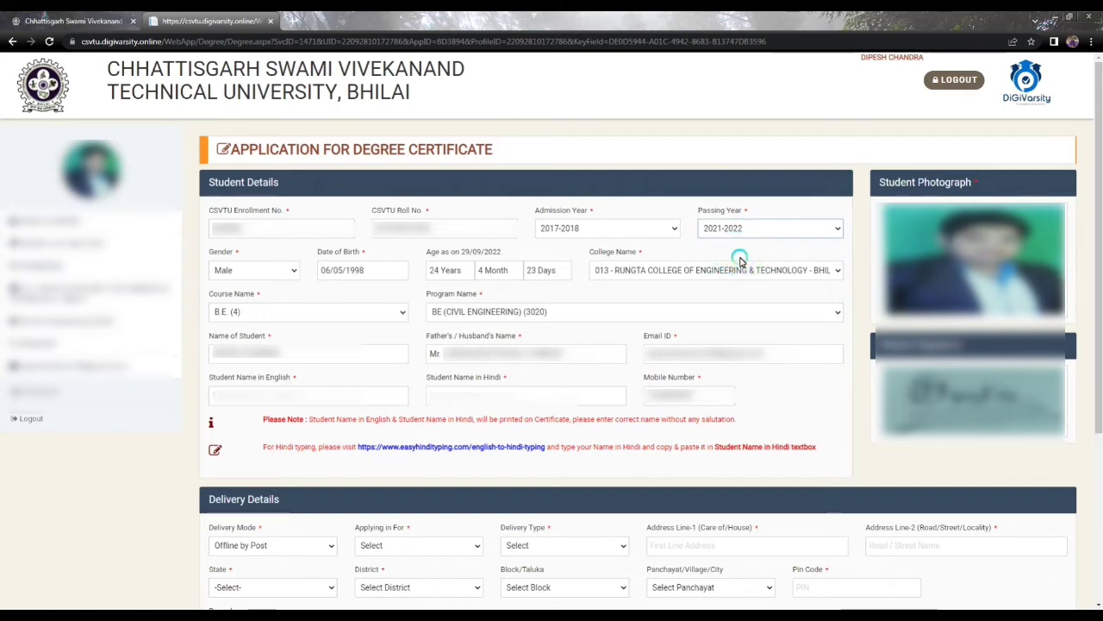
left_click(299, 398)
left_click(301, 398)
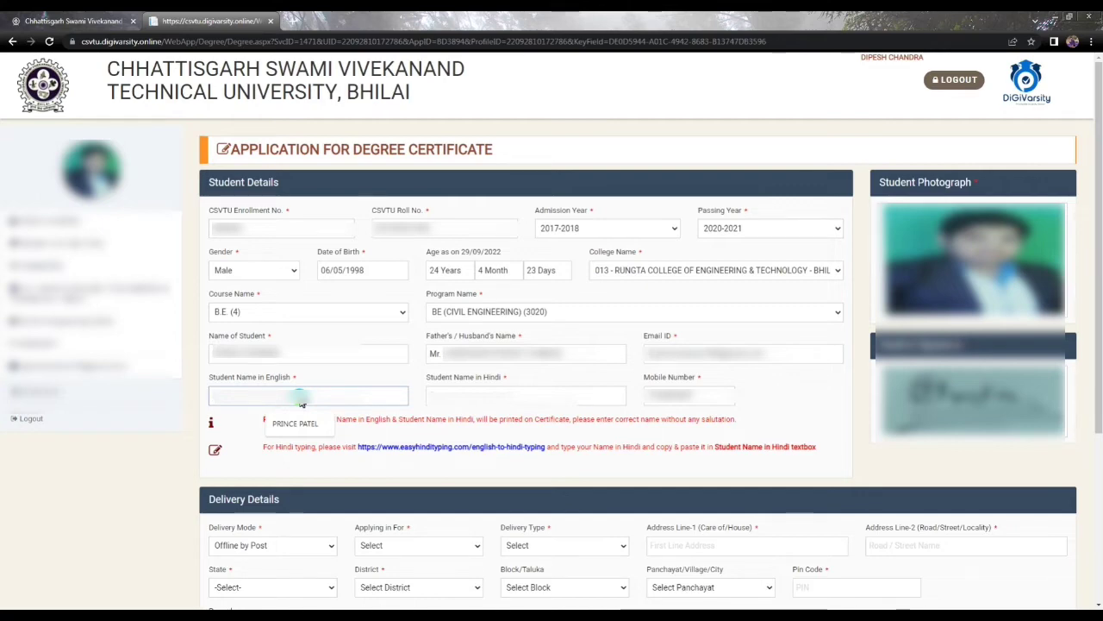
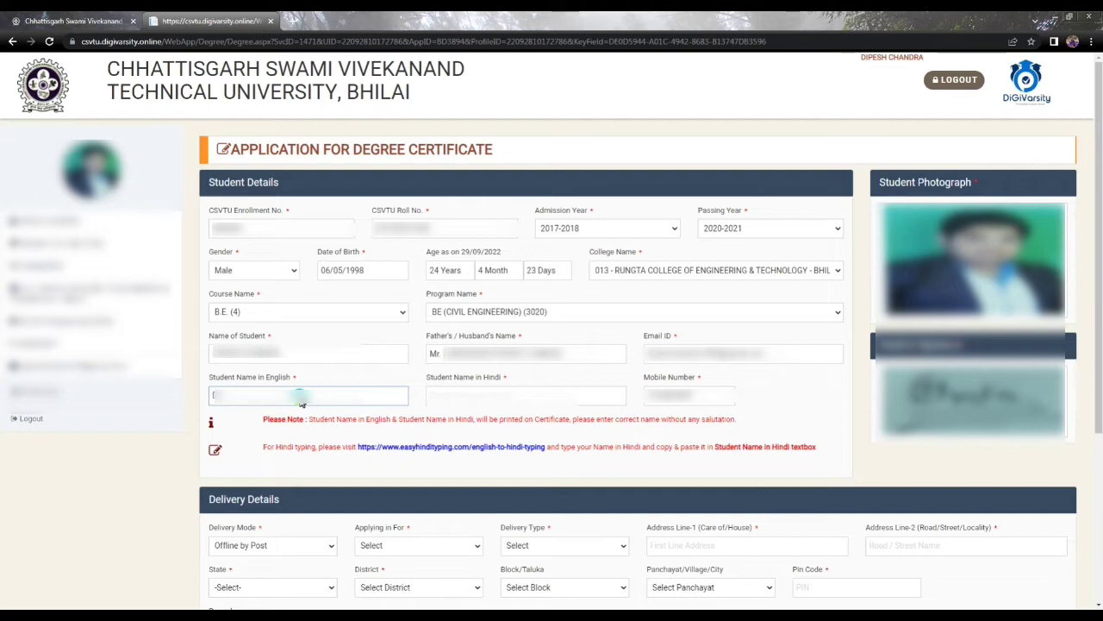
Step: Enter the student's name in English, paste it into the Hindi name field, and open EasyHindiTyping
left_click(475, 393)
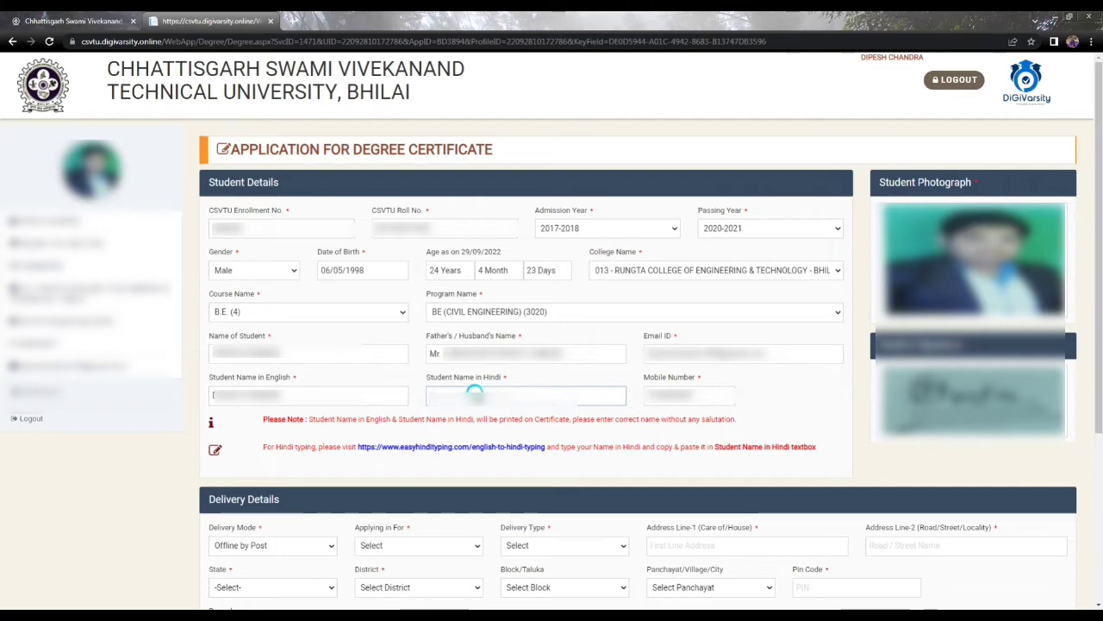
key("ctrl+v")
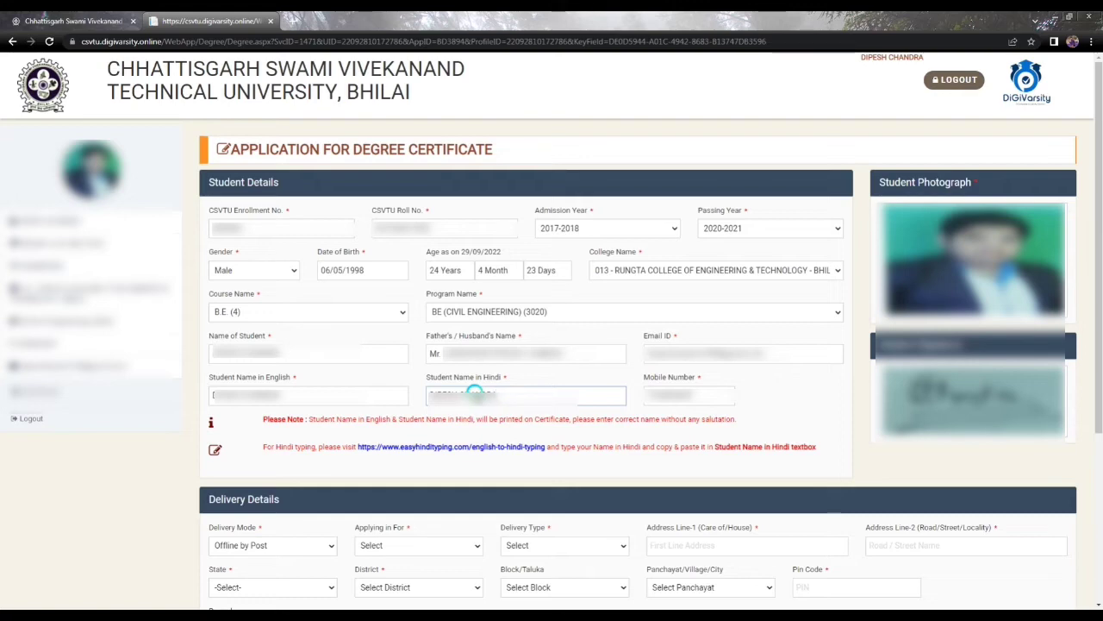
key("Tab")
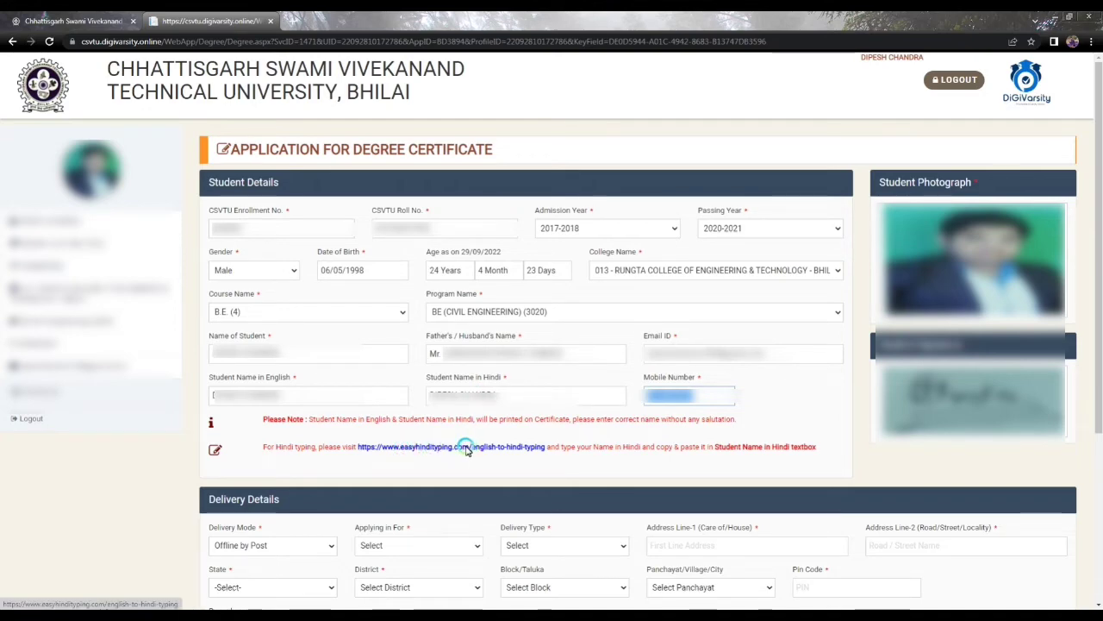
left_click(468, 449)
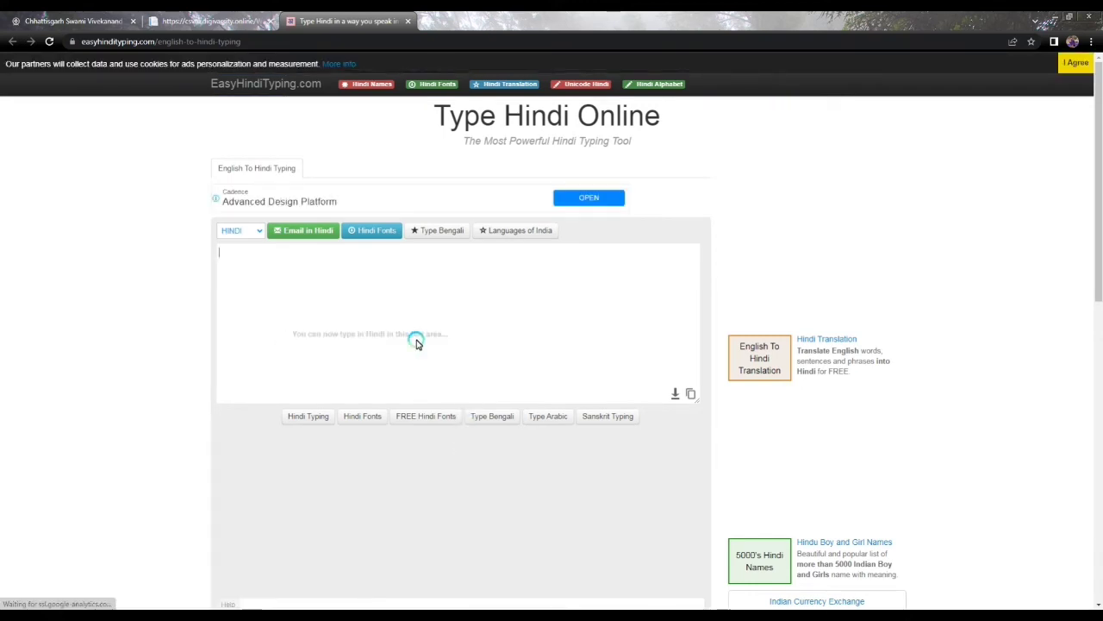
Step: Copy the student's name in Hindi script from EasyHindiTyping and paste it into Student Name in Hindi
left_click(371, 322)
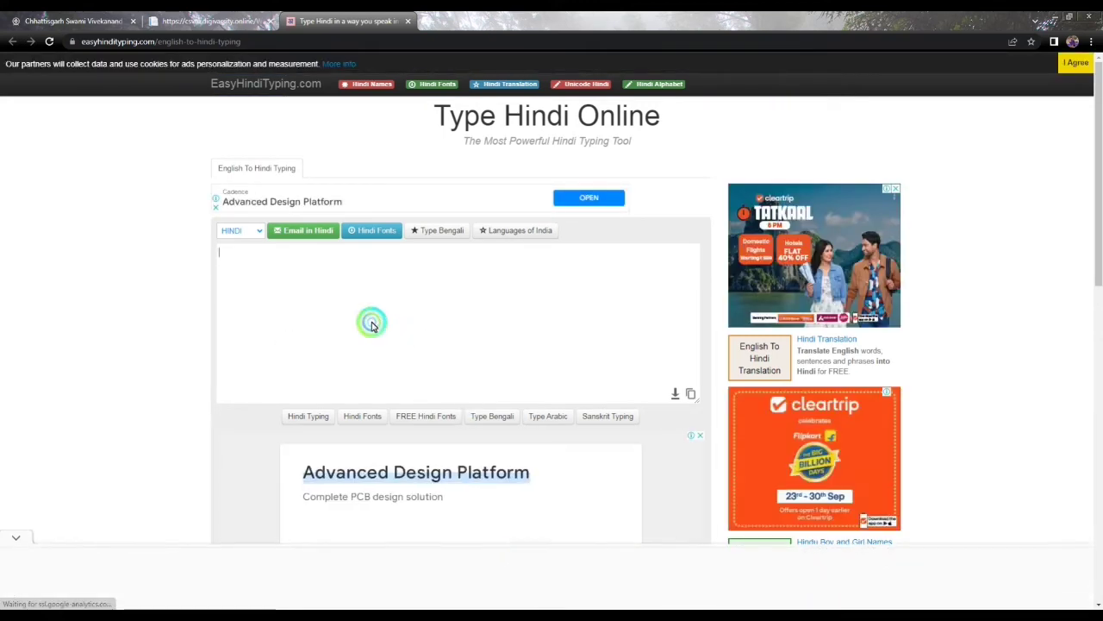
type("D")
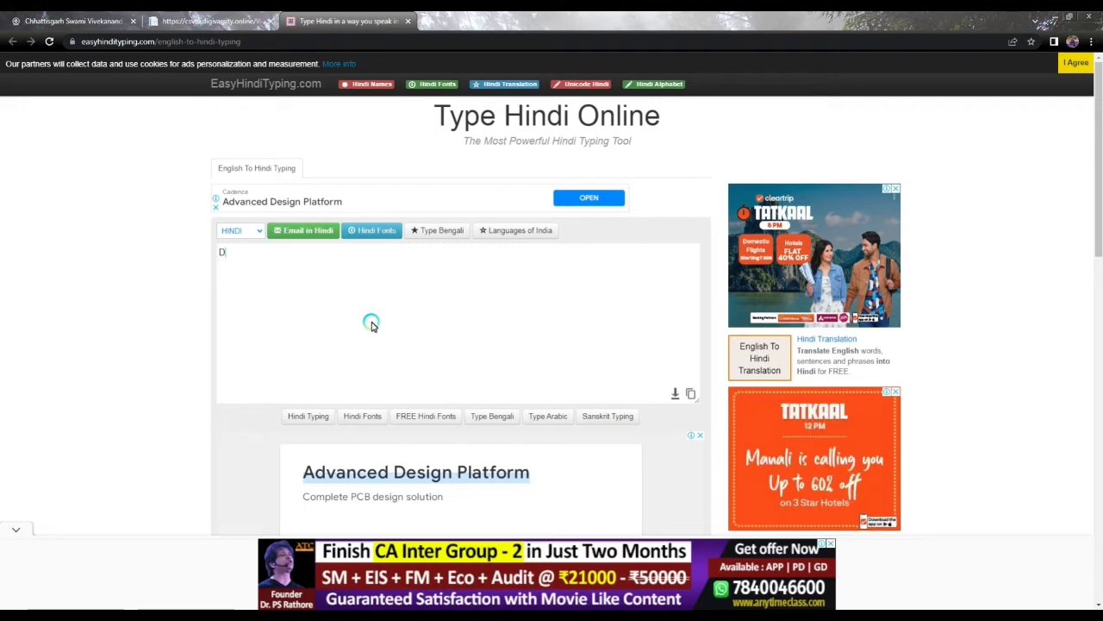
type("i")
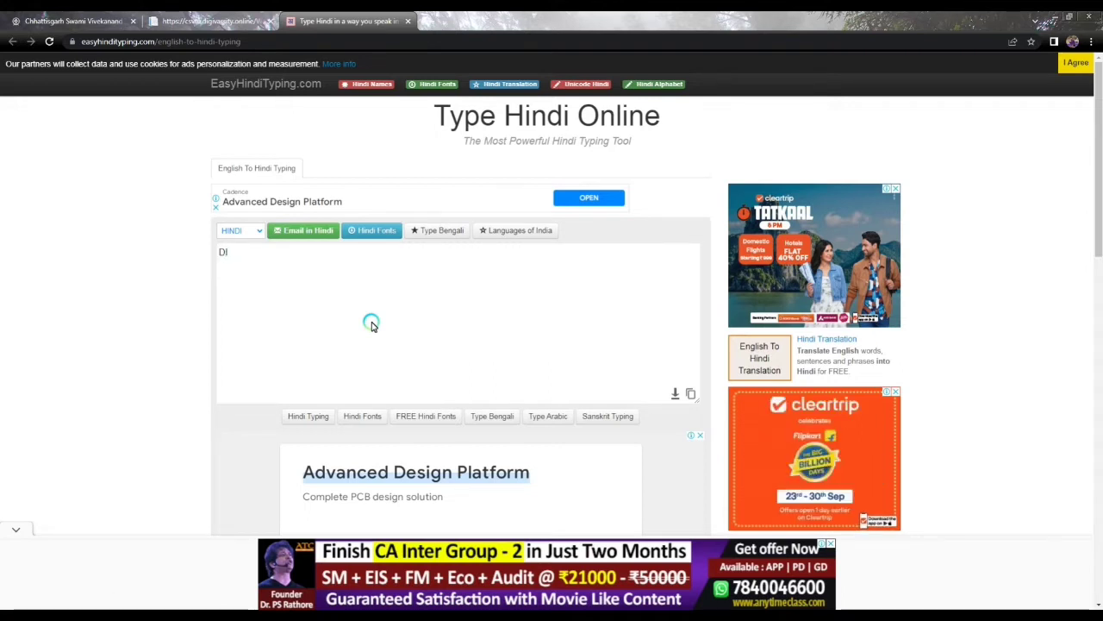
key("BackSpace")
key("BackSpace")
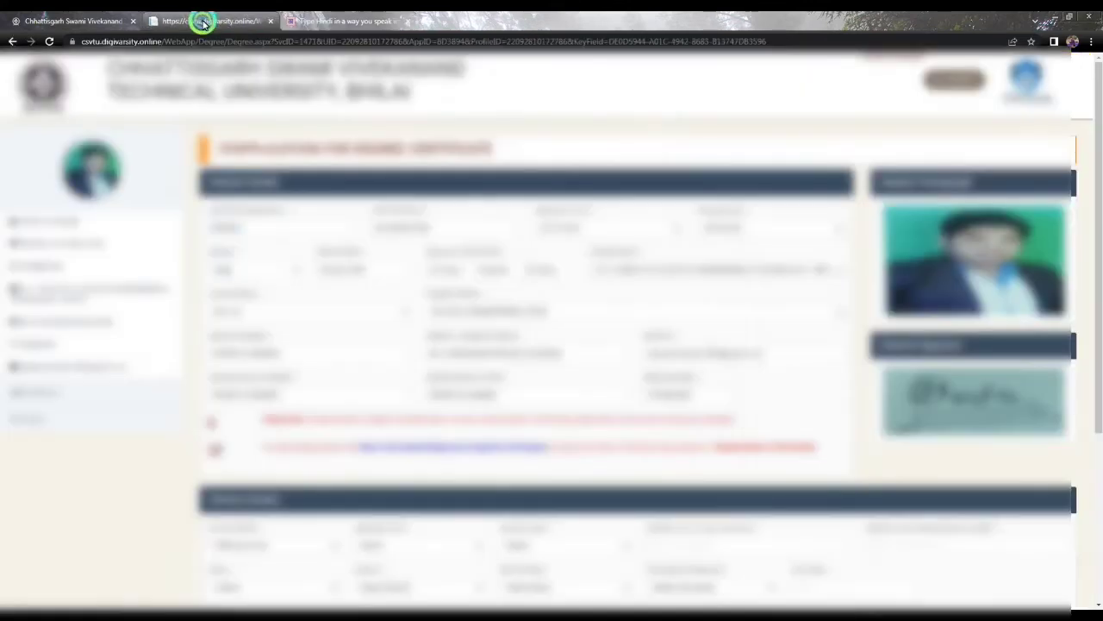
key("ctrl+w")
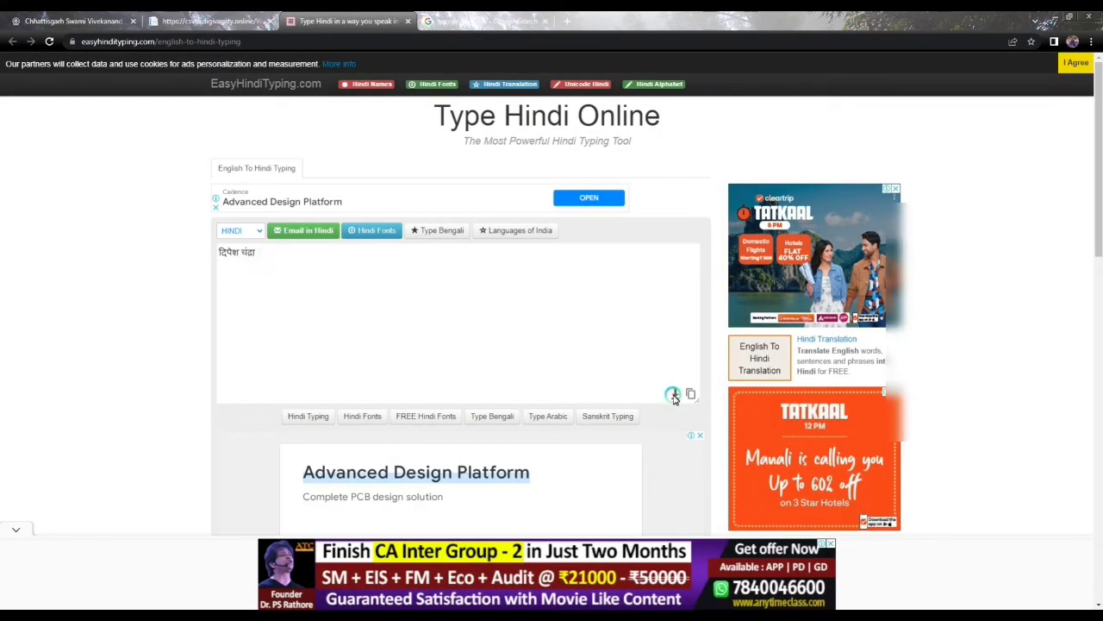
left_click(689, 393)
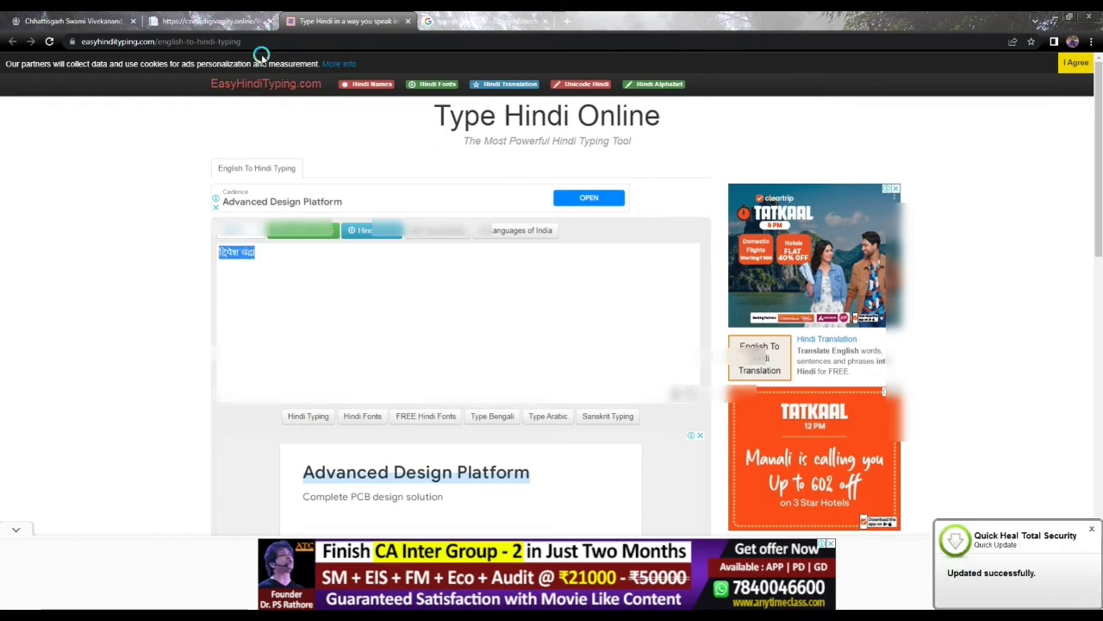
left_click(219, 21)
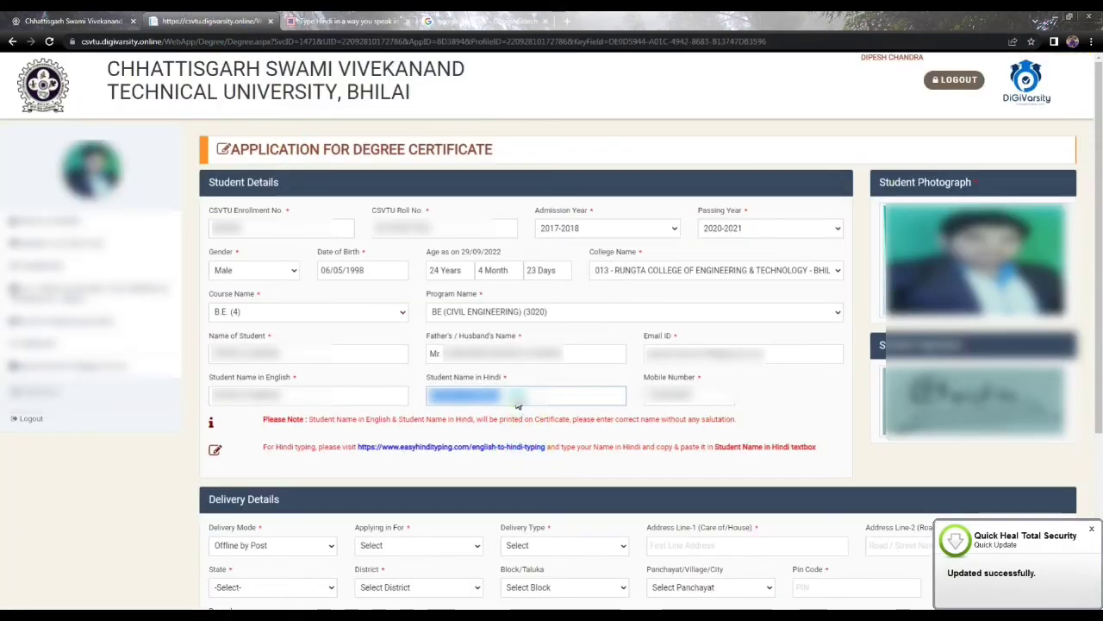
key("ctrl+v")
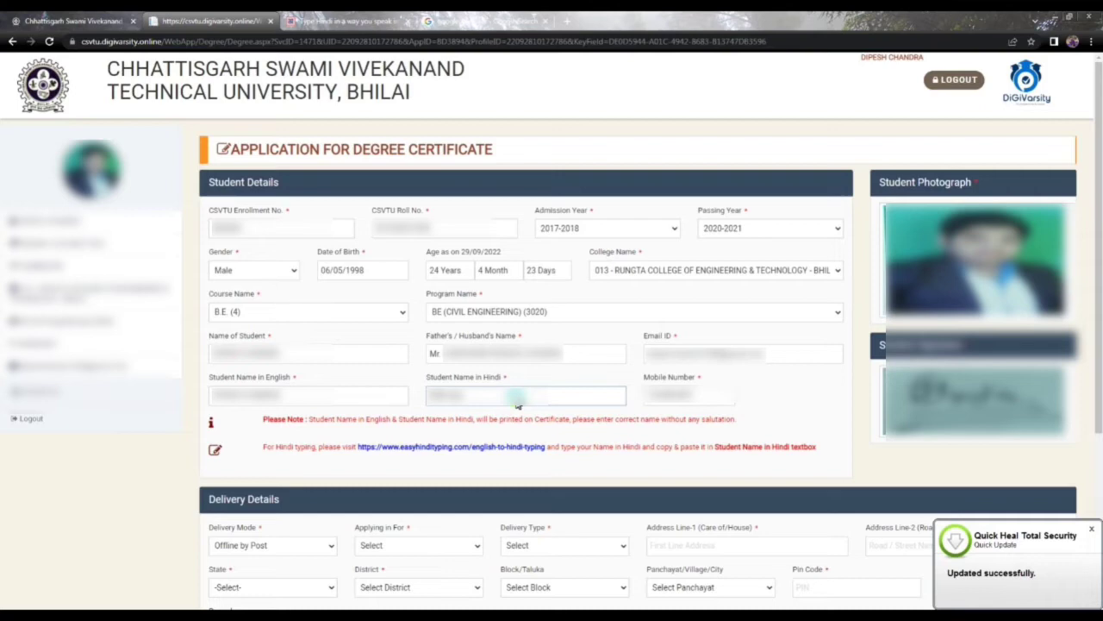
scroll(255, 324, "down", 2)
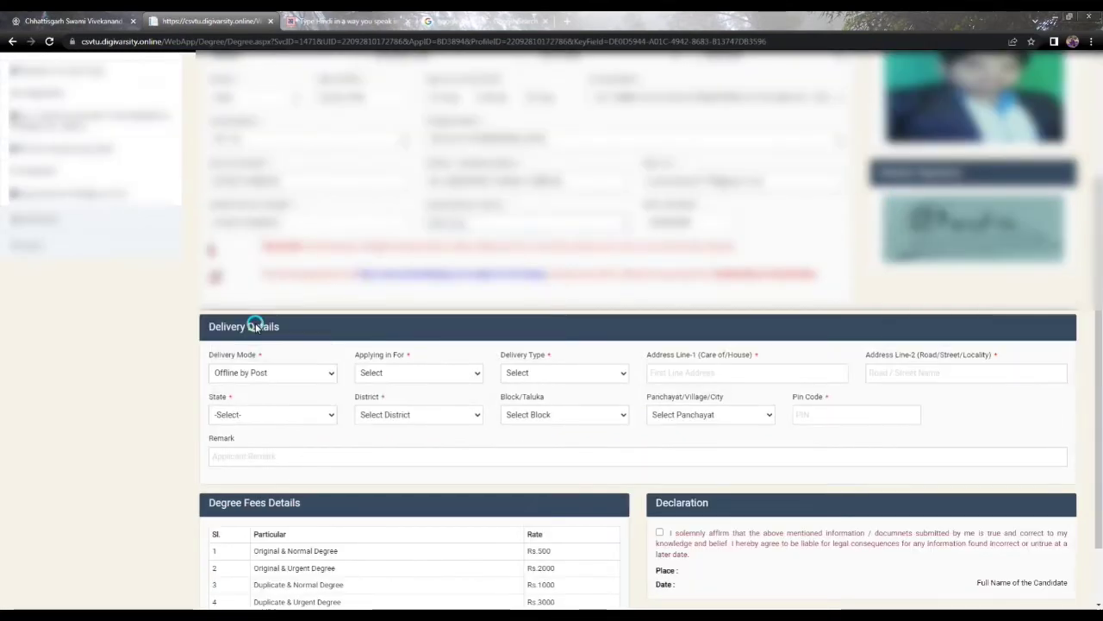
Step: Set delivery to Offline by Post, Original (First Time), and Normal delivery type
left_click(289, 381)
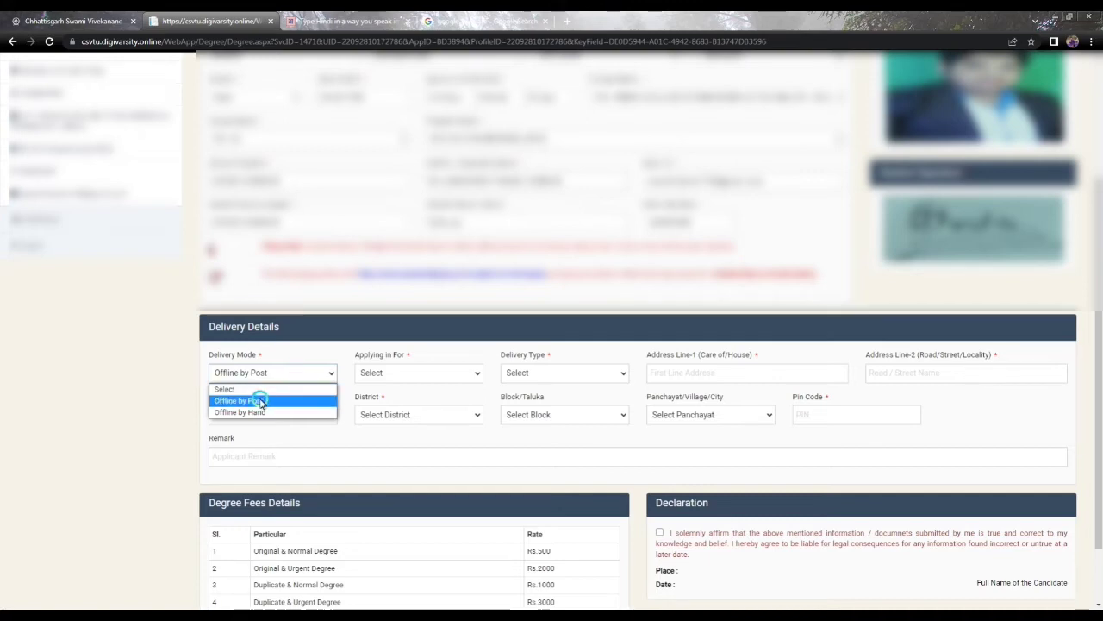
left_click(261, 402)
left_click(390, 371)
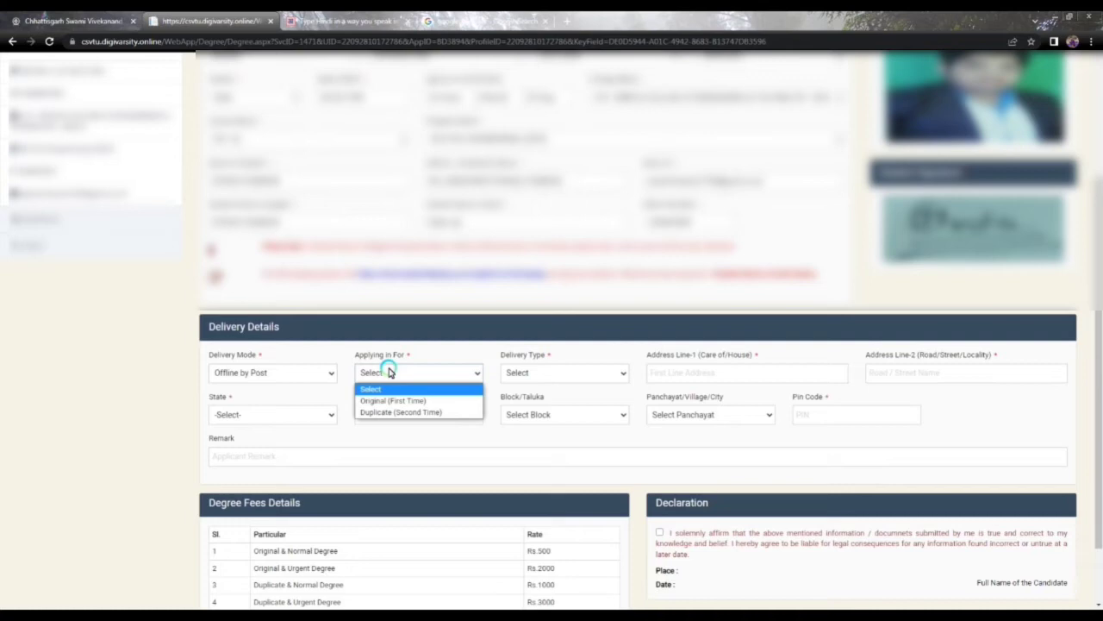
left_click(389, 402)
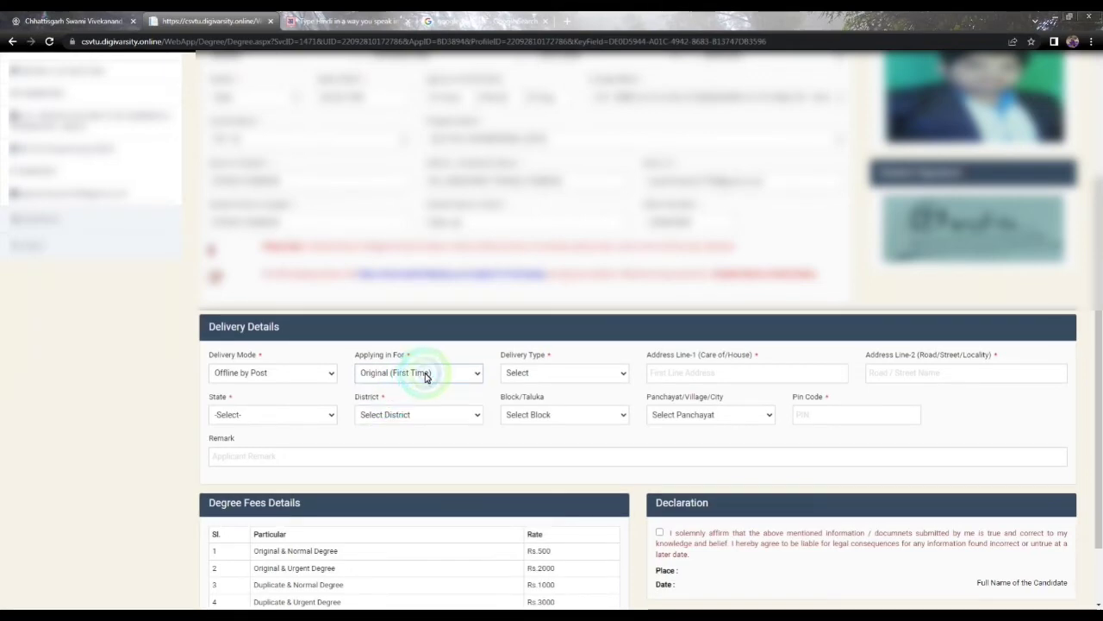
left_click(527, 375)
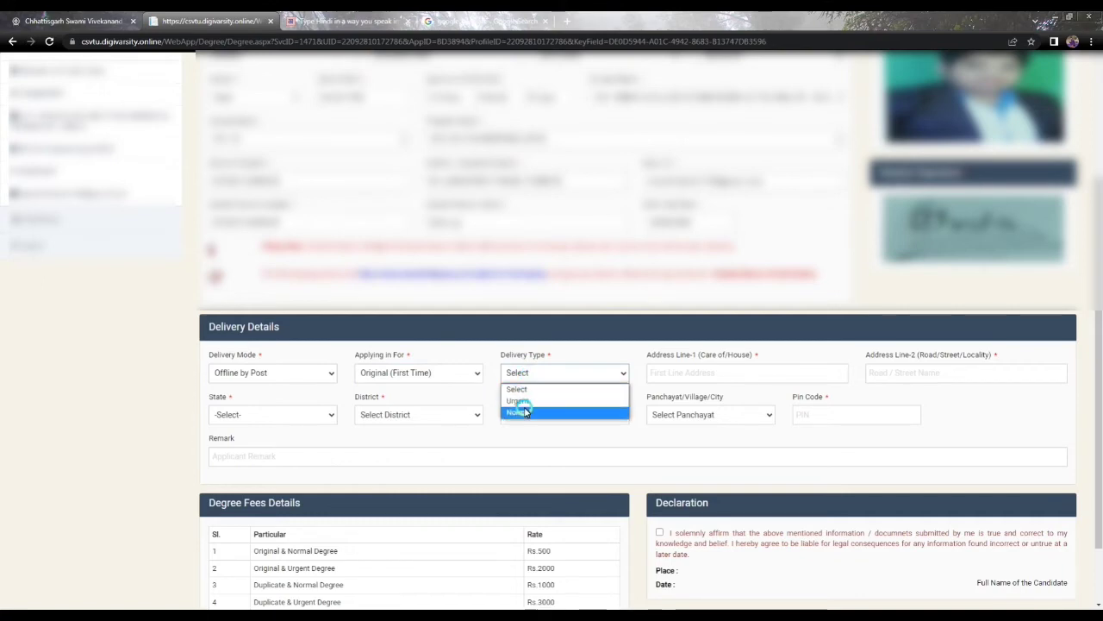
left_click(524, 412)
left_click(695, 374)
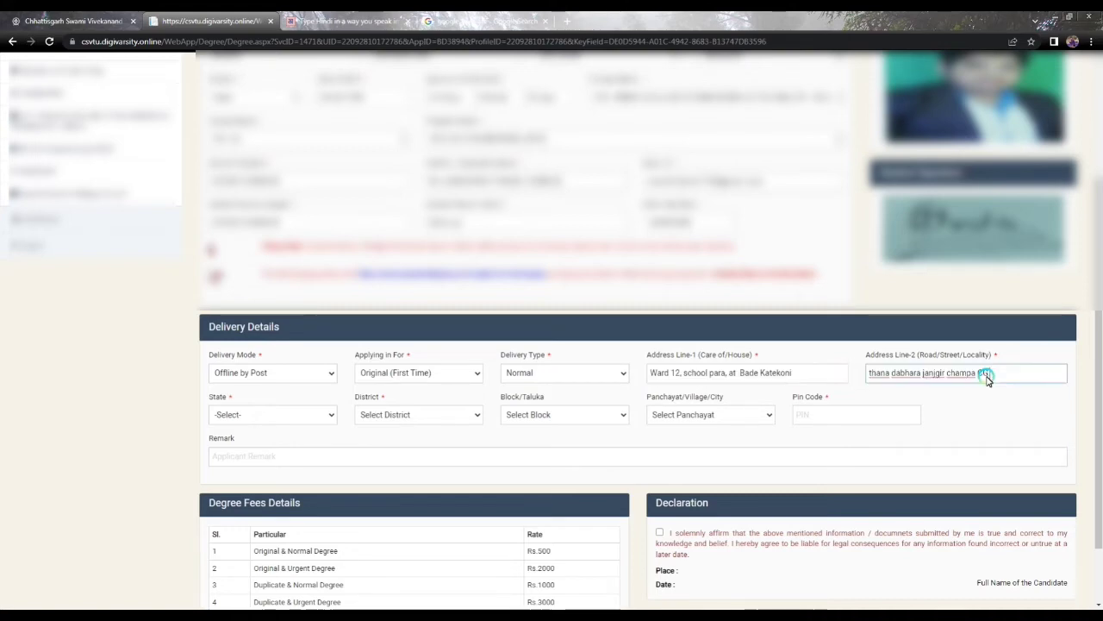
Step: Choose Chhattisgarh plus the address's district, block and panchayat, and enter the pin code
left_click(301, 418)
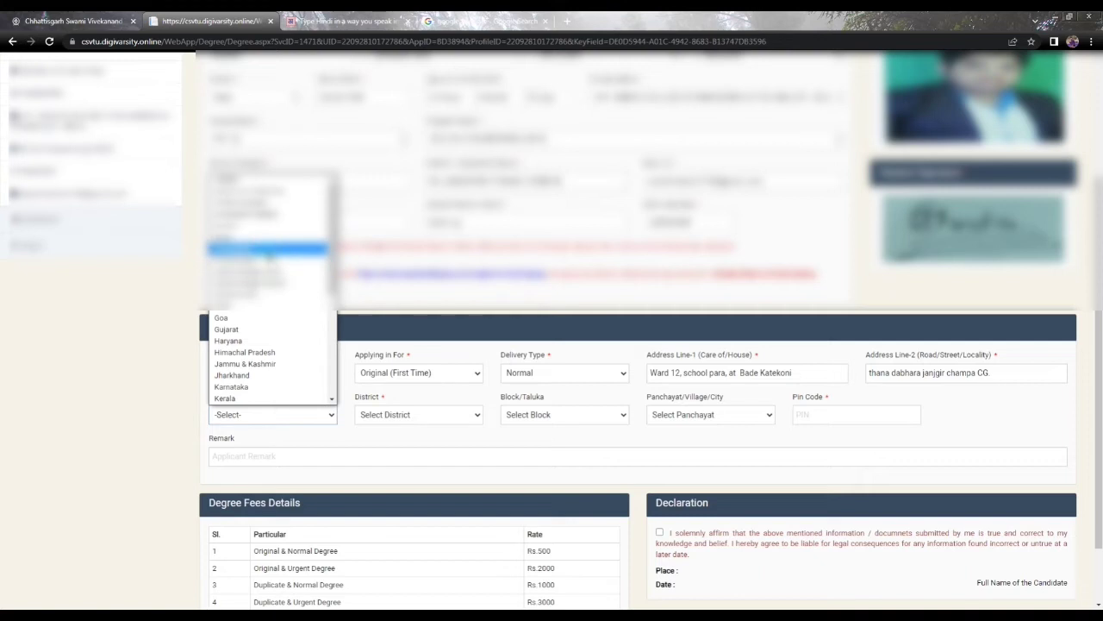
left_click(269, 259)
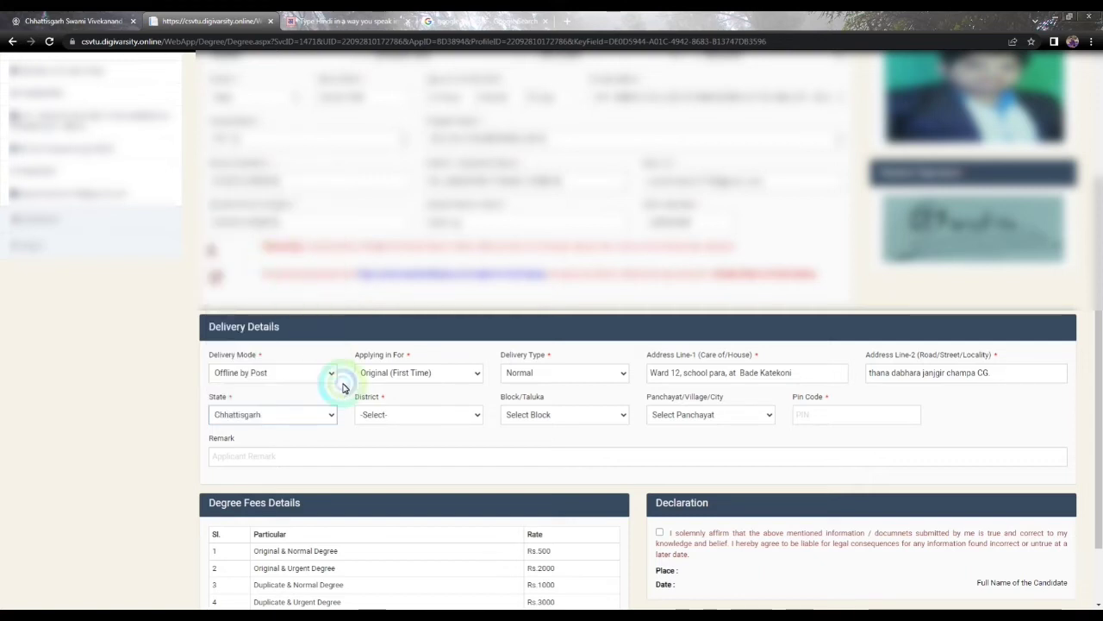
left_click(397, 421)
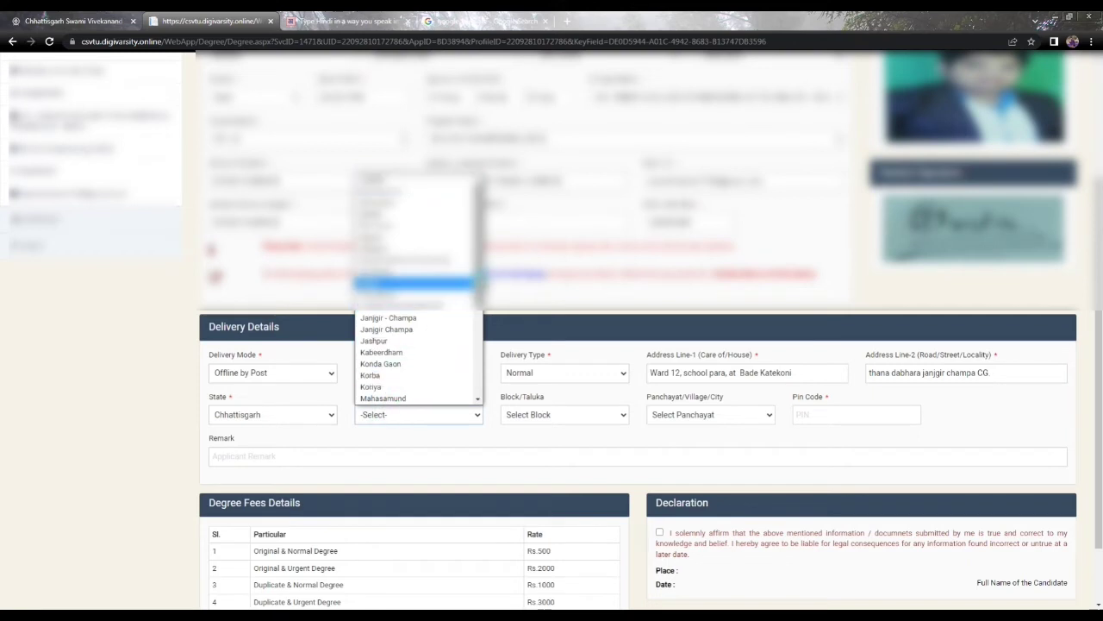
left_click_drag(472, 289, 471, 353)
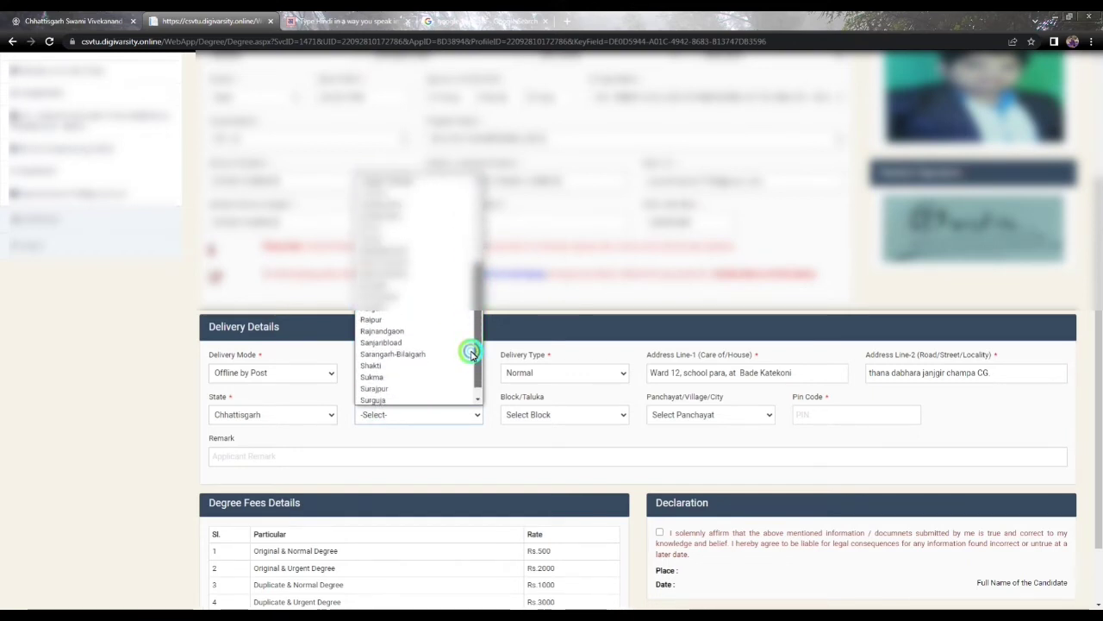
left_click(445, 276)
left_click(554, 415)
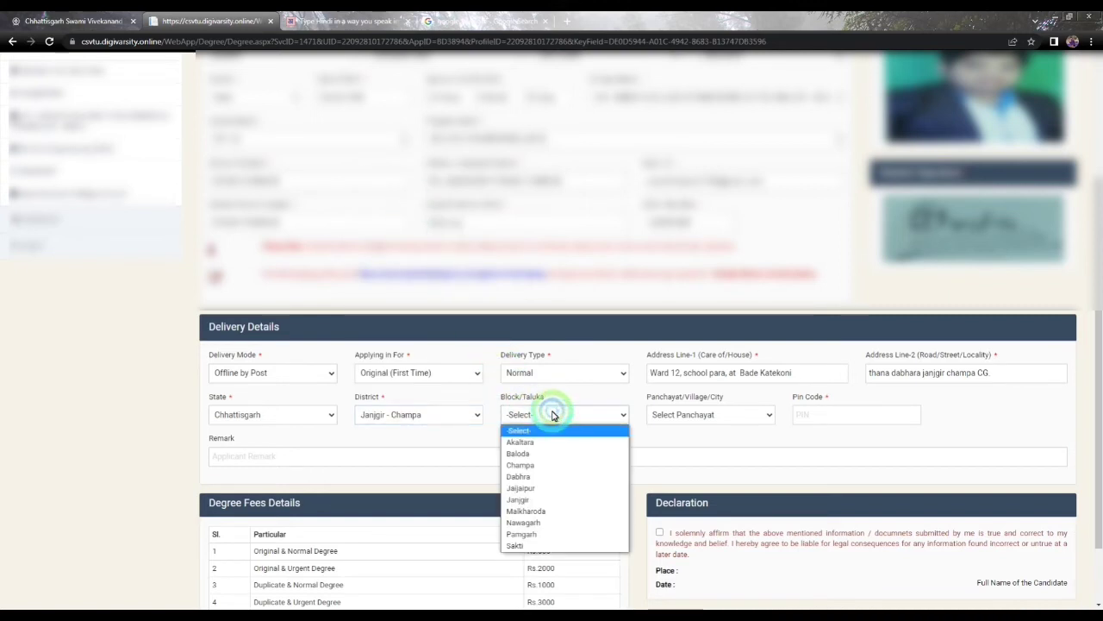
left_click(534, 478)
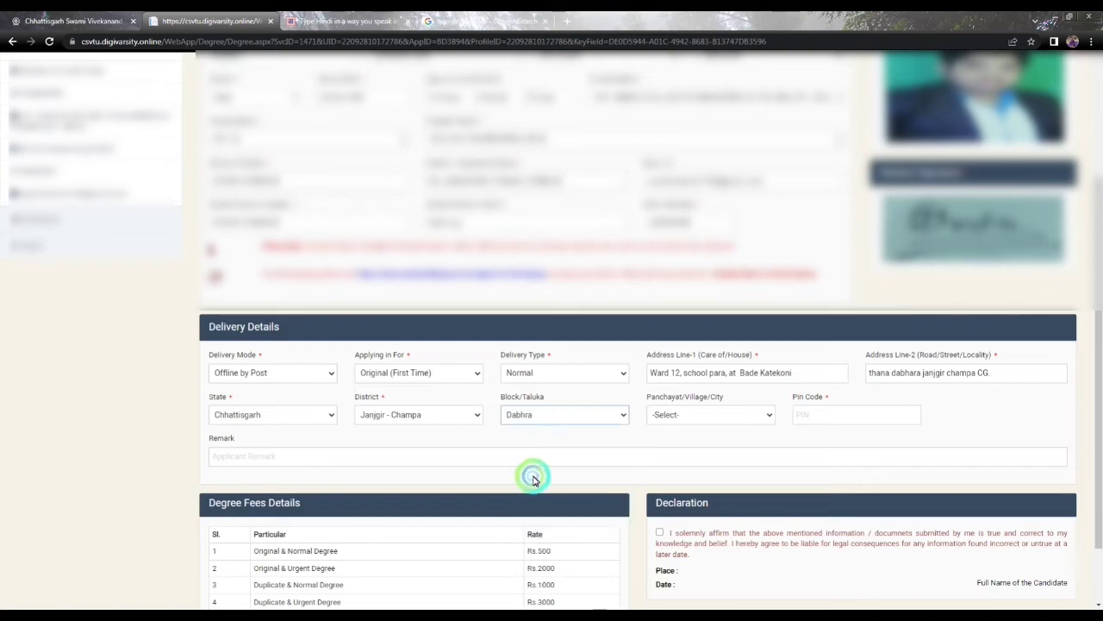
left_click(698, 416)
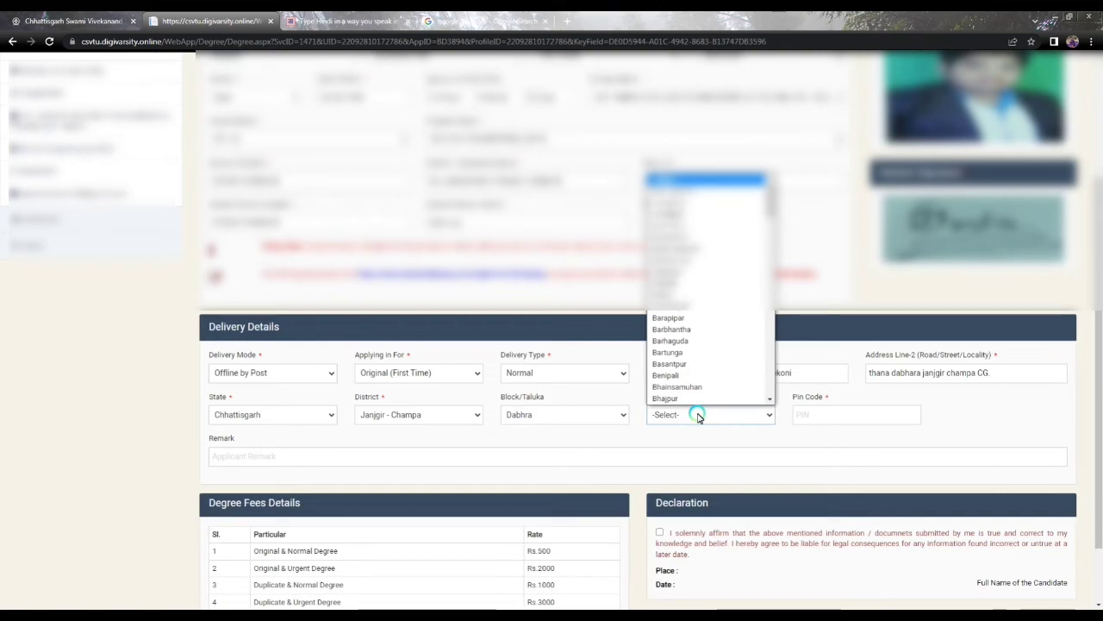
left_click(707, 248)
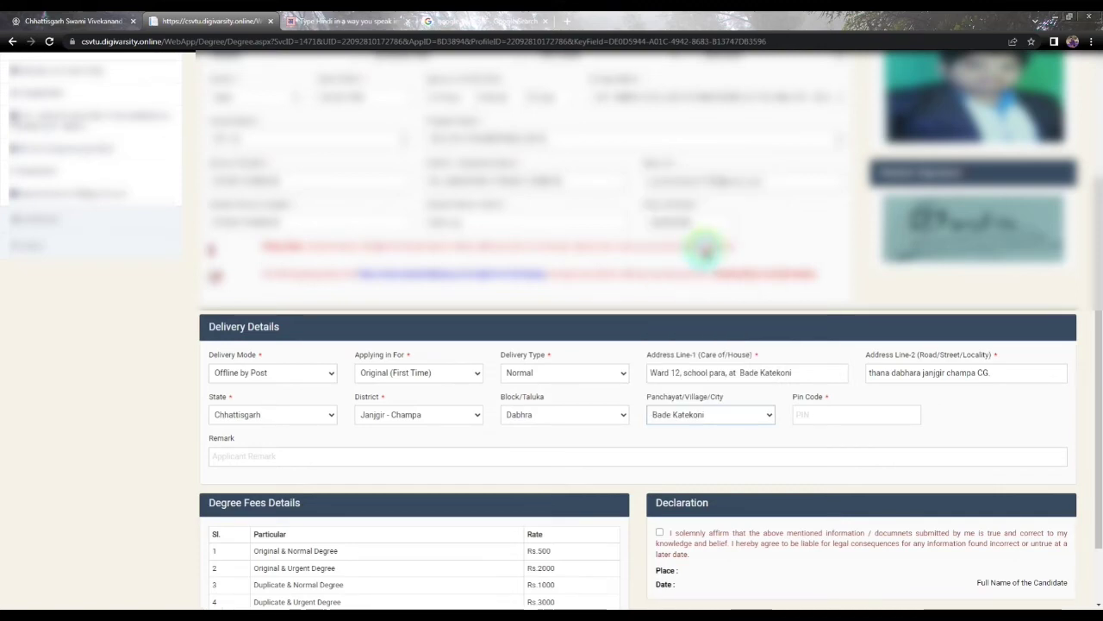
left_click(847, 419)
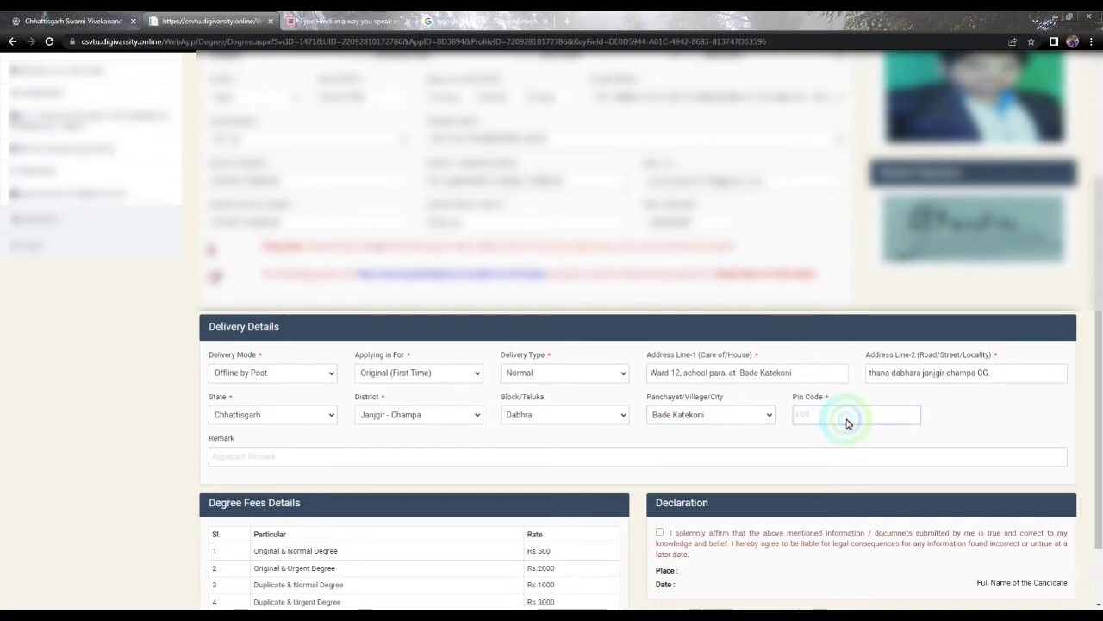
type("49")
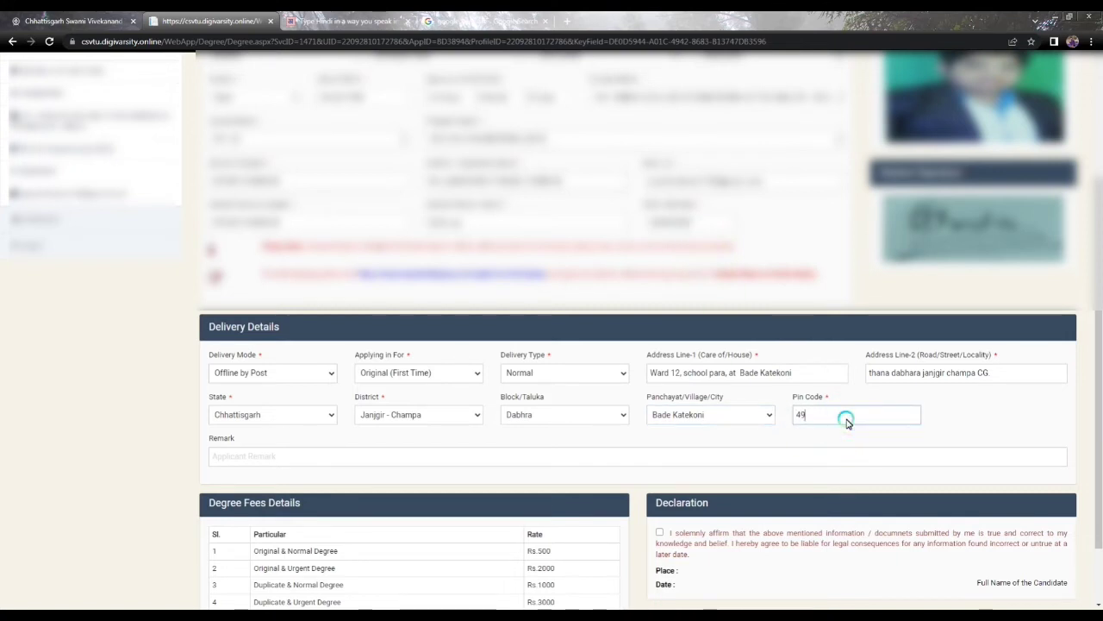
type("5688")
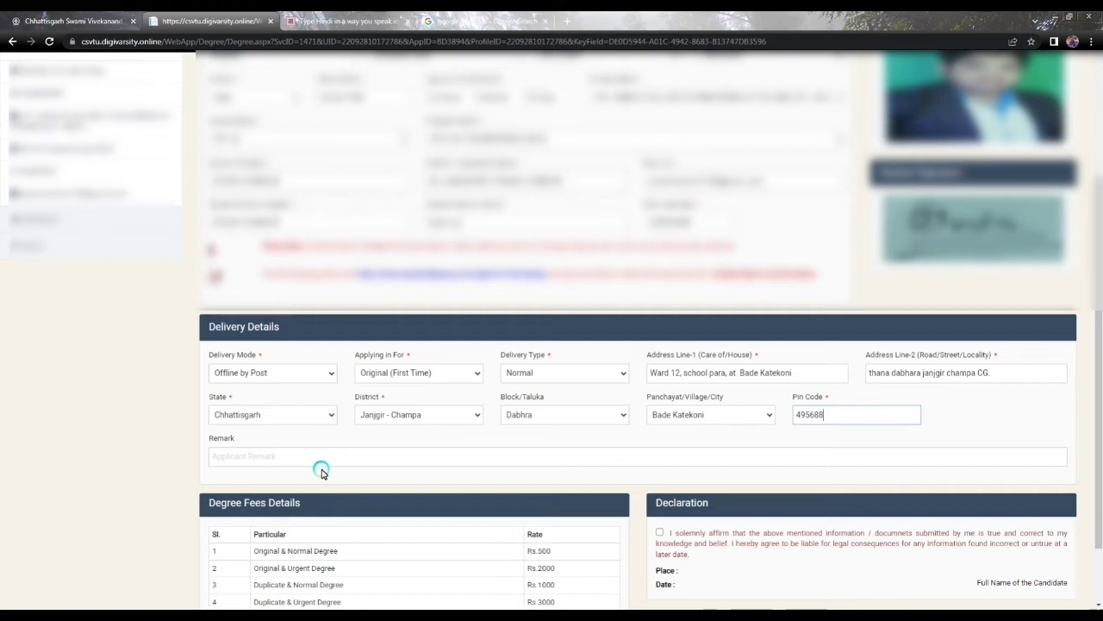
left_click(315, 458)
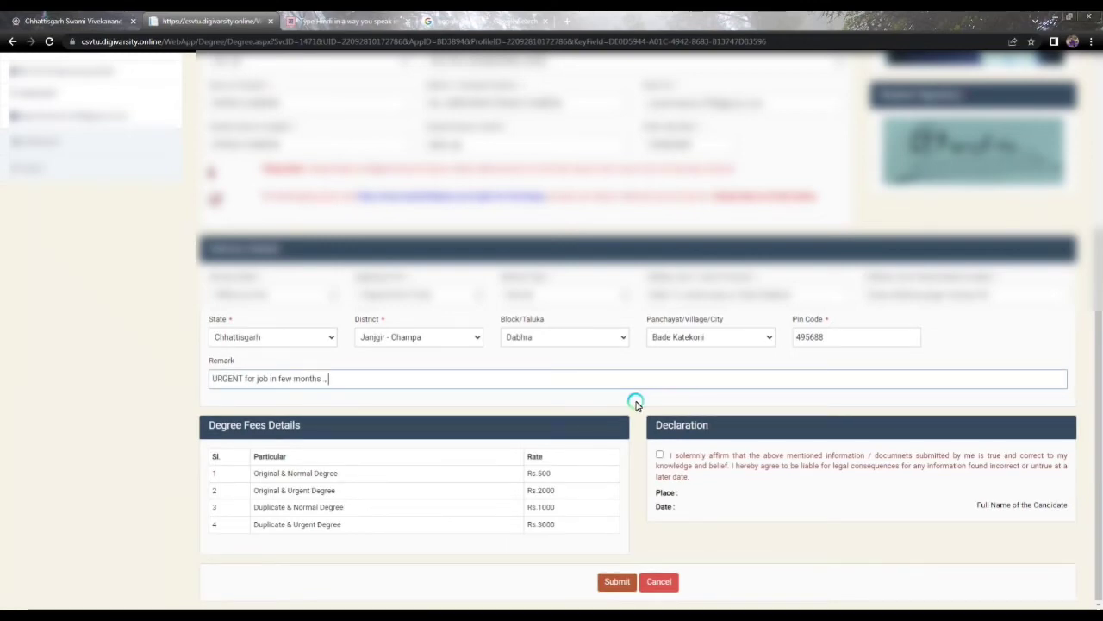
Step: Scroll up to review the filled degree form, then back down toward the declaration
scroll(635, 401, "up", 2)
scroll(635, 401, "up", 2)
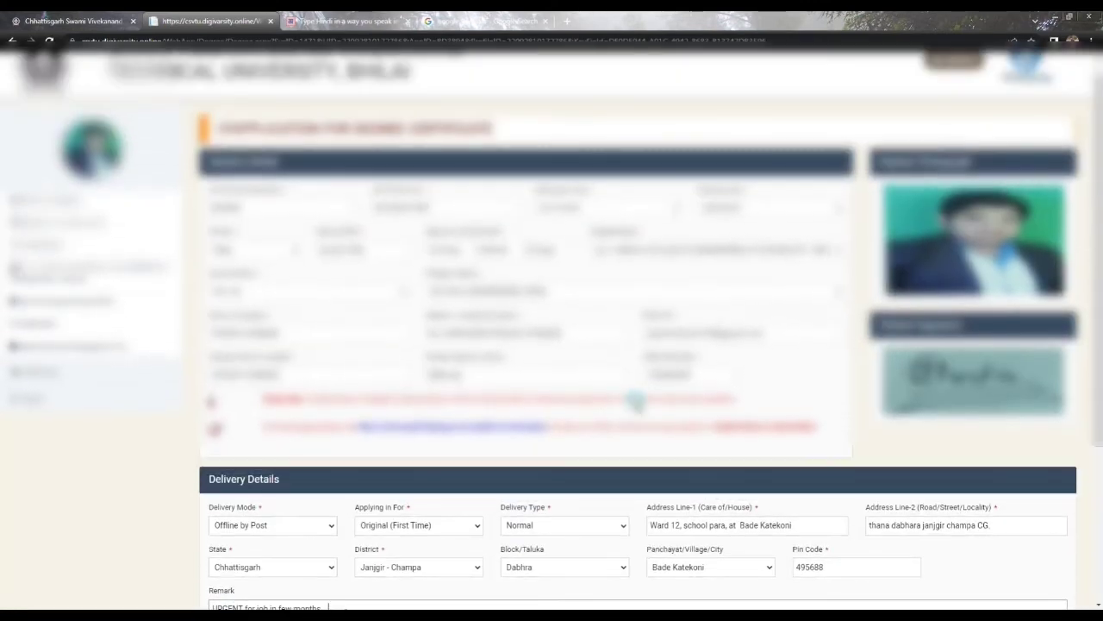
scroll(635, 401, "up", 1)
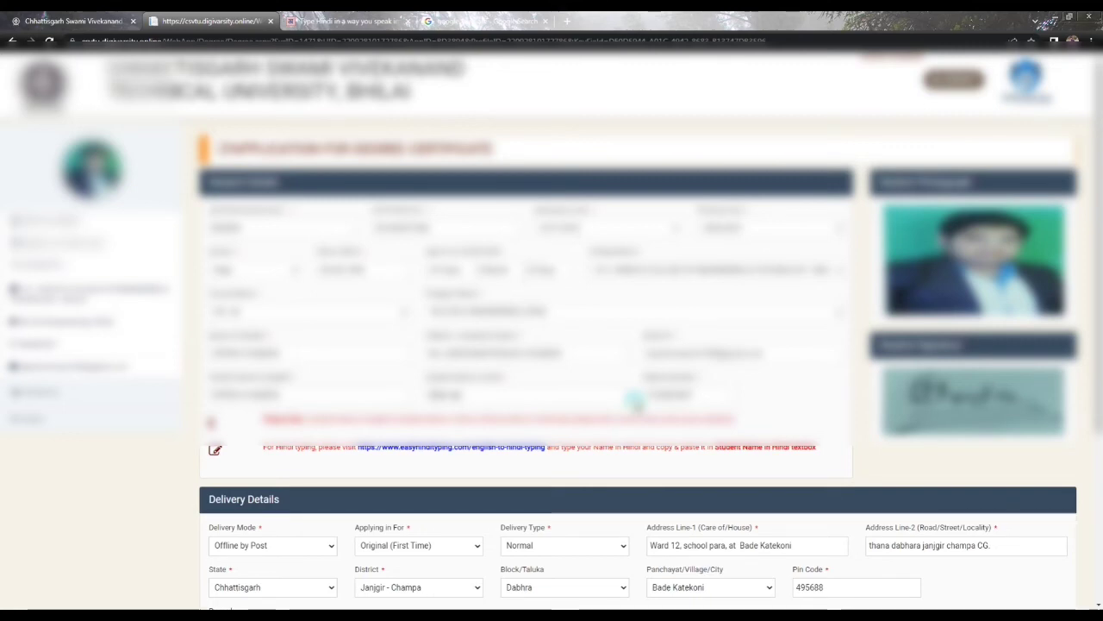
scroll(703, 492, "down", 3)
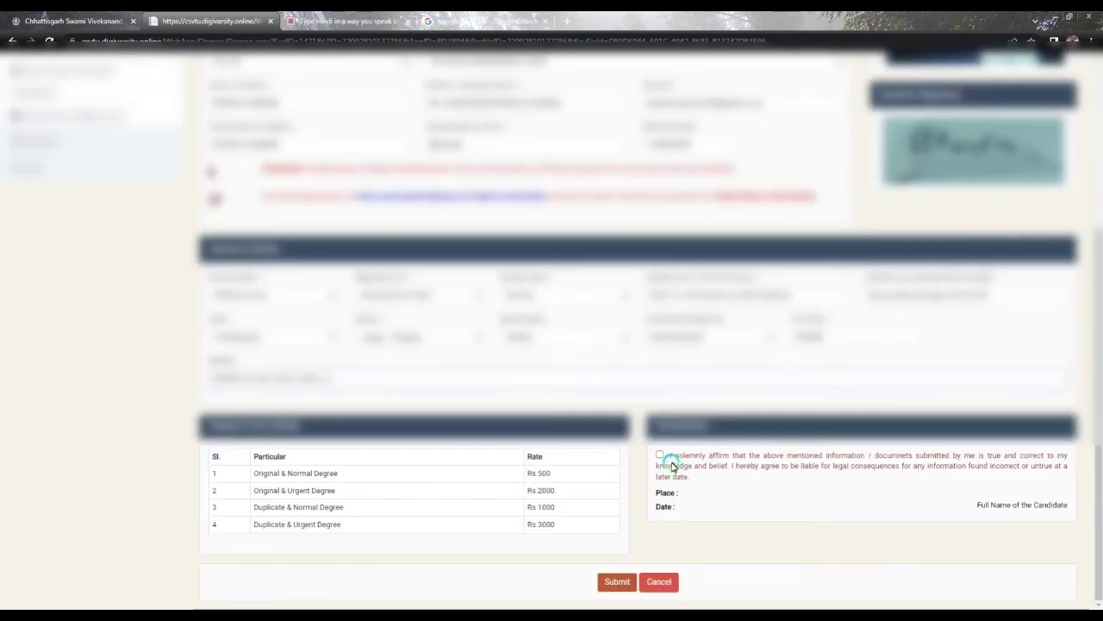
Step: Tick the declaration, submit the degree form, and dismiss the submission alert
left_click(659, 455)
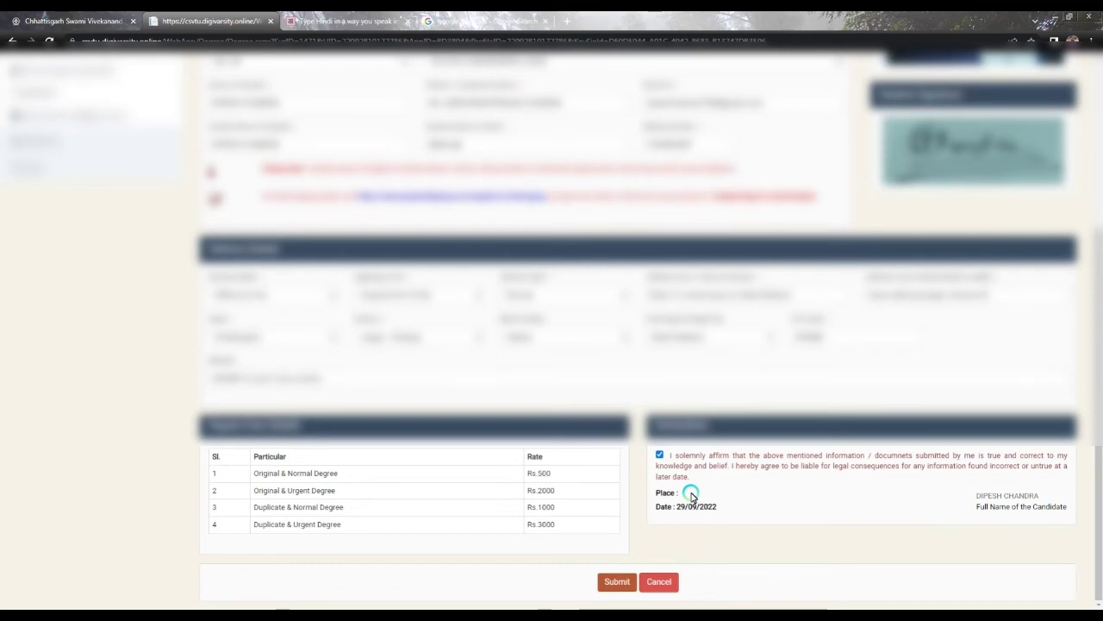
left_click(613, 581)
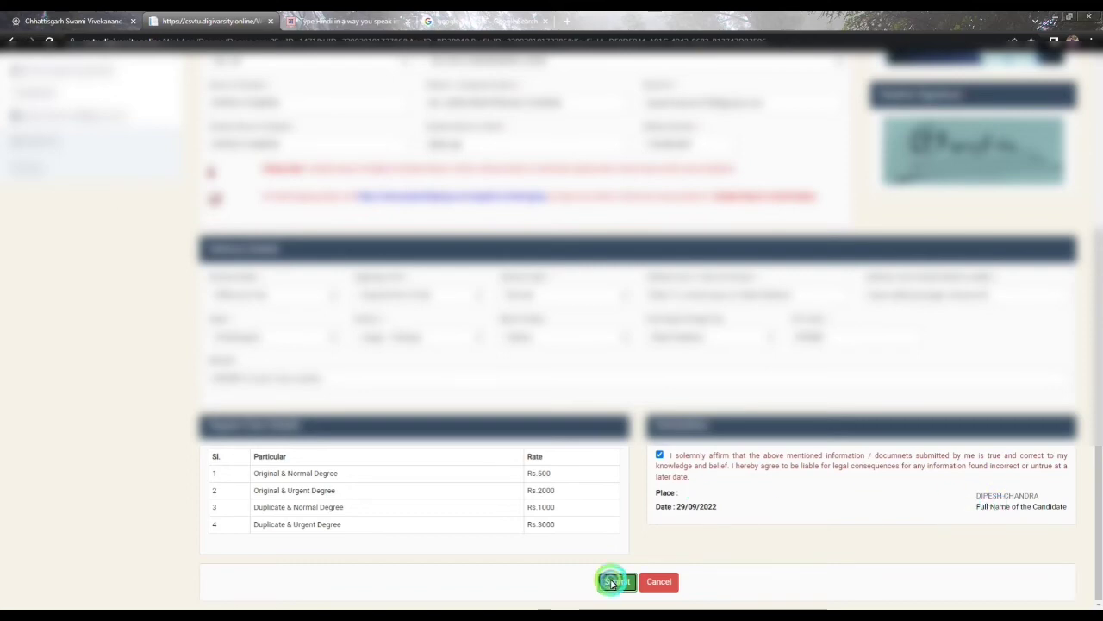
key("Return")
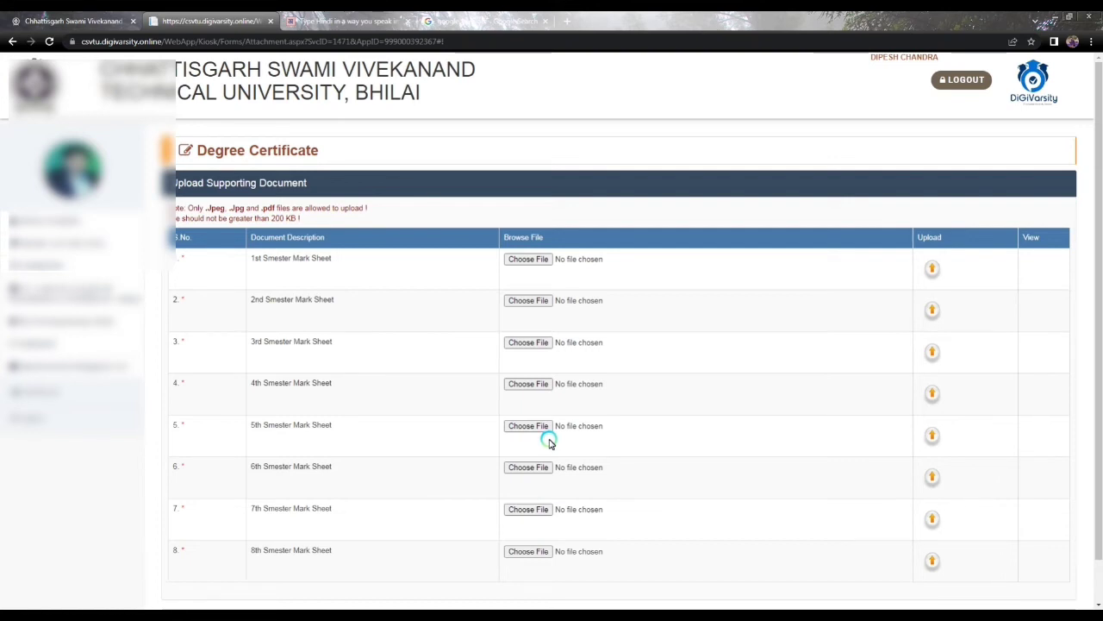
Step: Open the file picker for the 1st semester mark sheet and browse to the Desktop folder
scroll(550, 442, "down", 1)
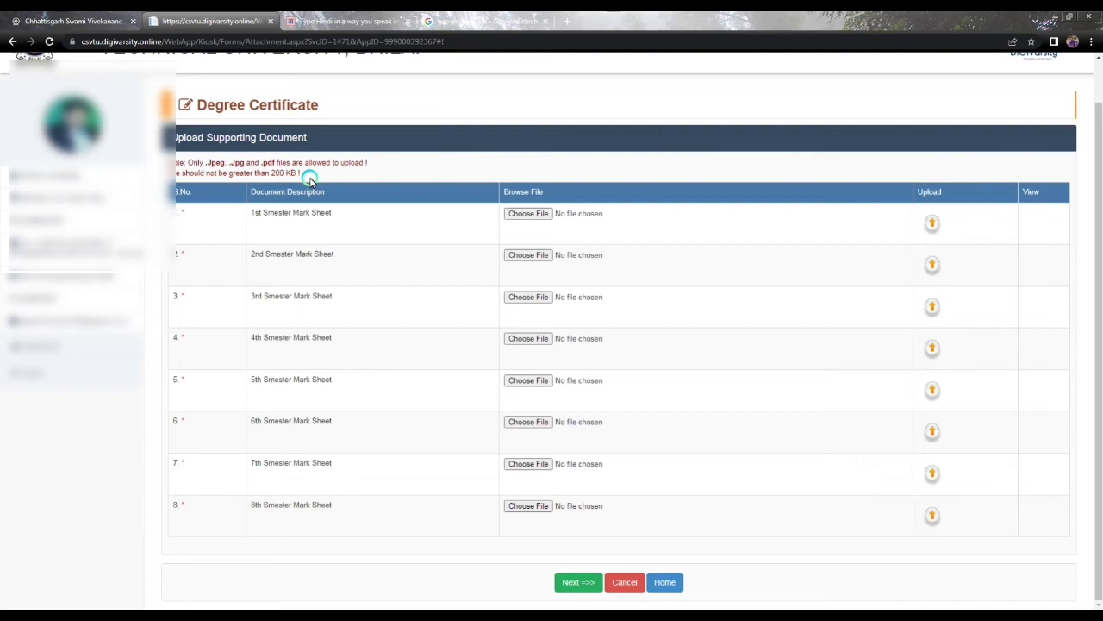
left_click(527, 215)
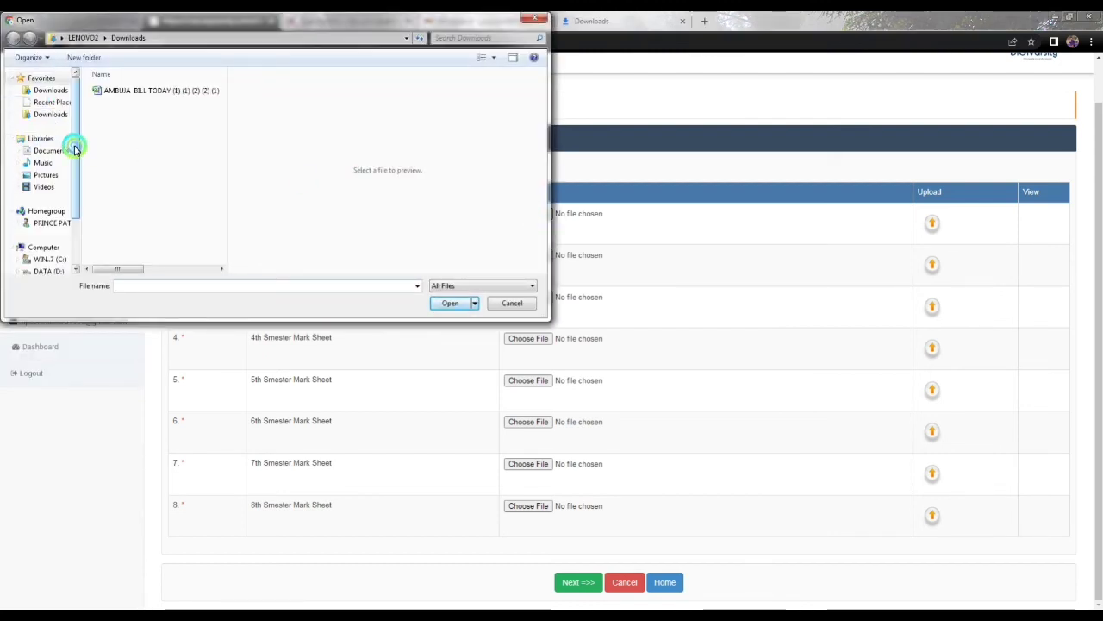
left_click(62, 38)
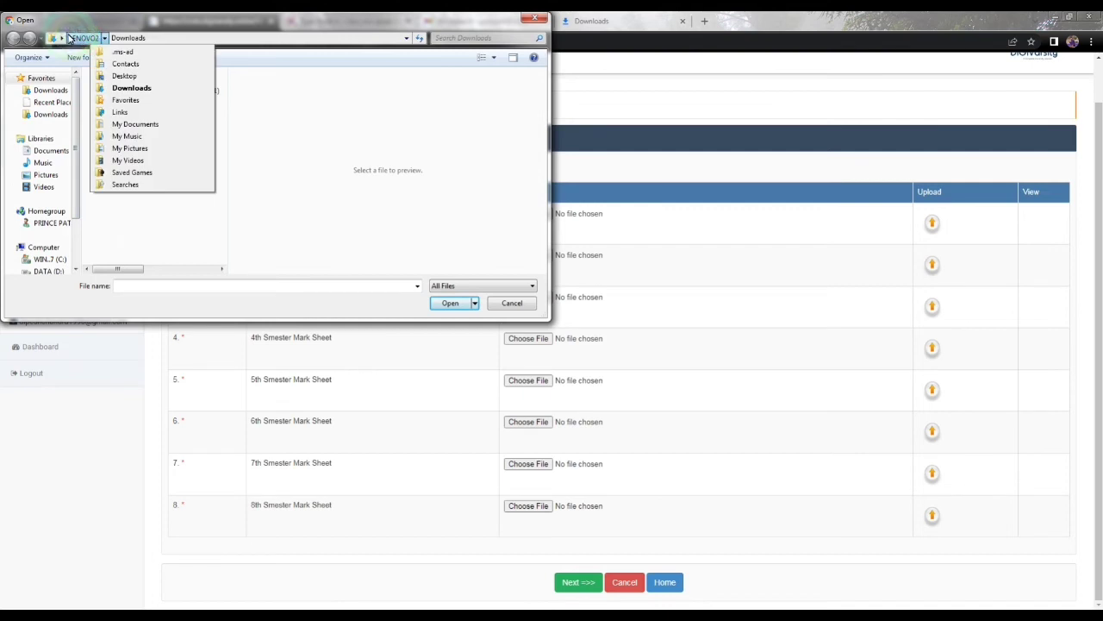
left_click(62, 39)
left_click(62, 39)
left_click(62, 39)
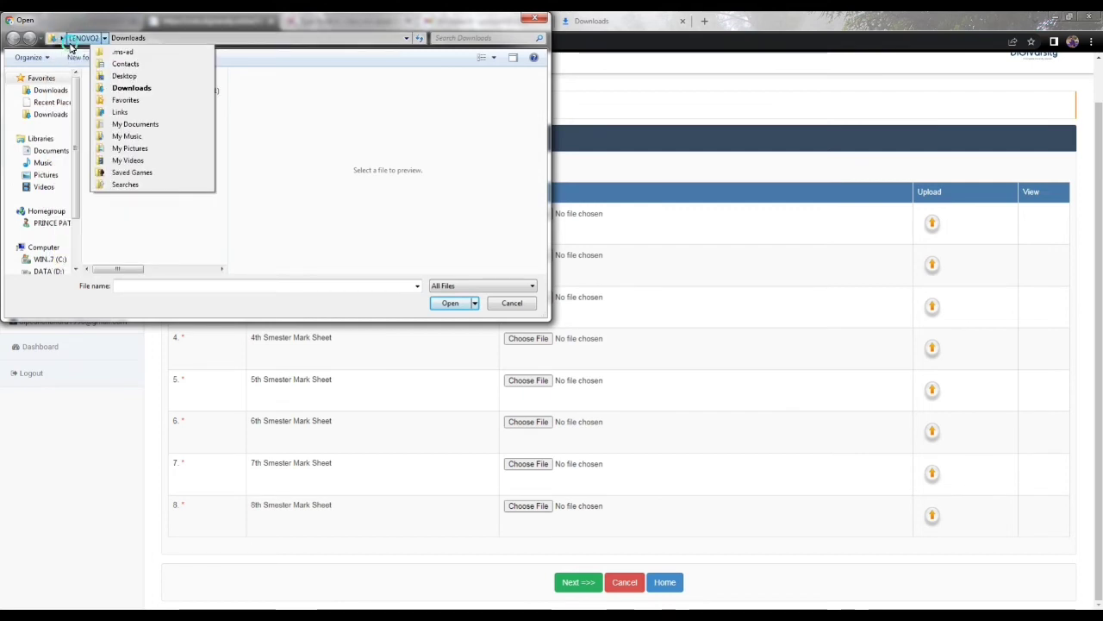
left_click(62, 39)
left_click(62, 39)
left_click(69, 49)
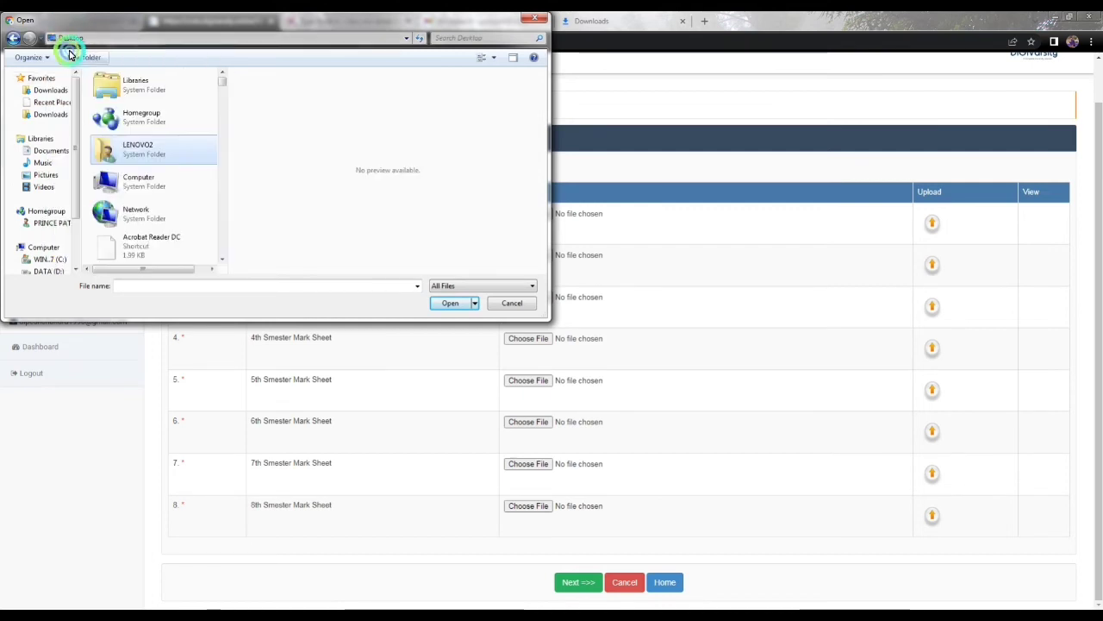
left_click(239, 112)
Step: Upload semester 1.jpg as the 1st semester mark sheet and view an uploaded mark sheet
left_click_drag(219, 86, 221, 112)
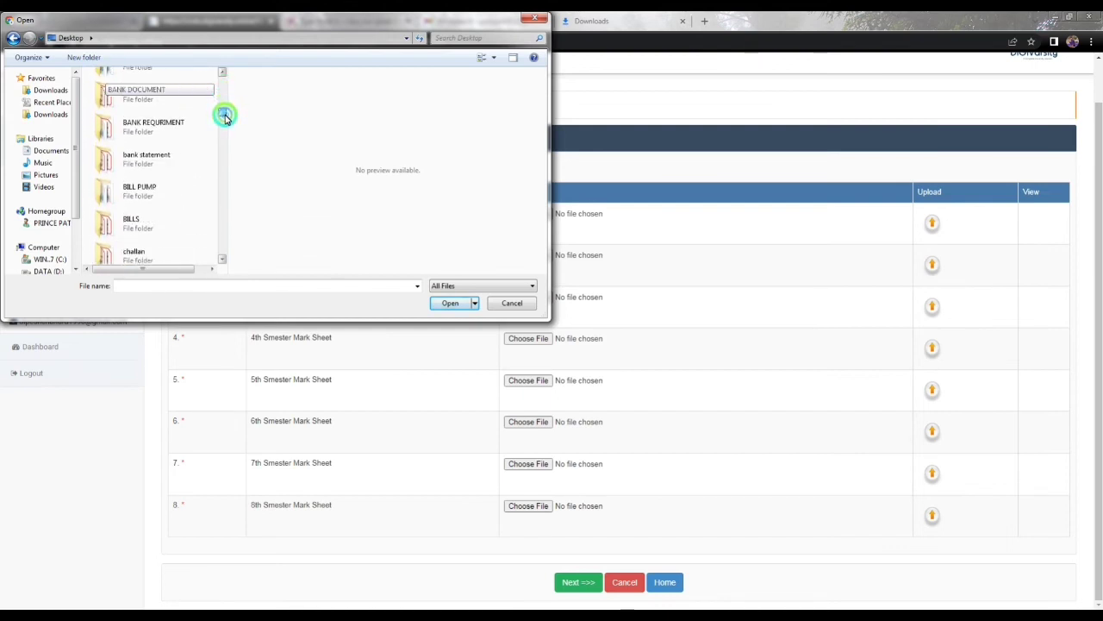
double_click(147, 138)
left_click(931, 224)
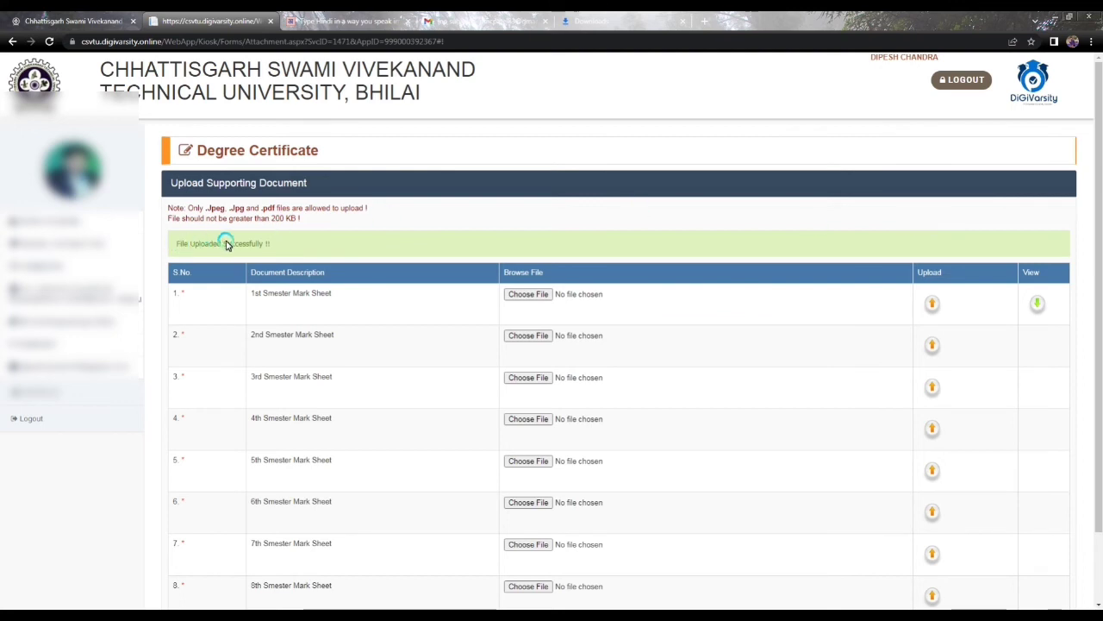
left_click(523, 339)
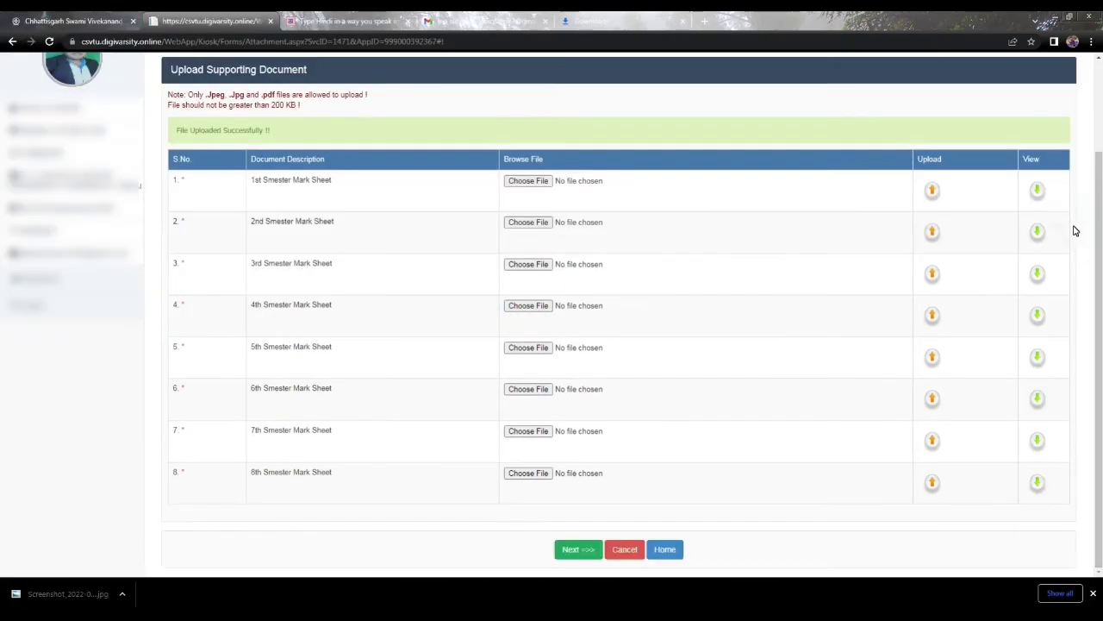
left_click(1037, 231)
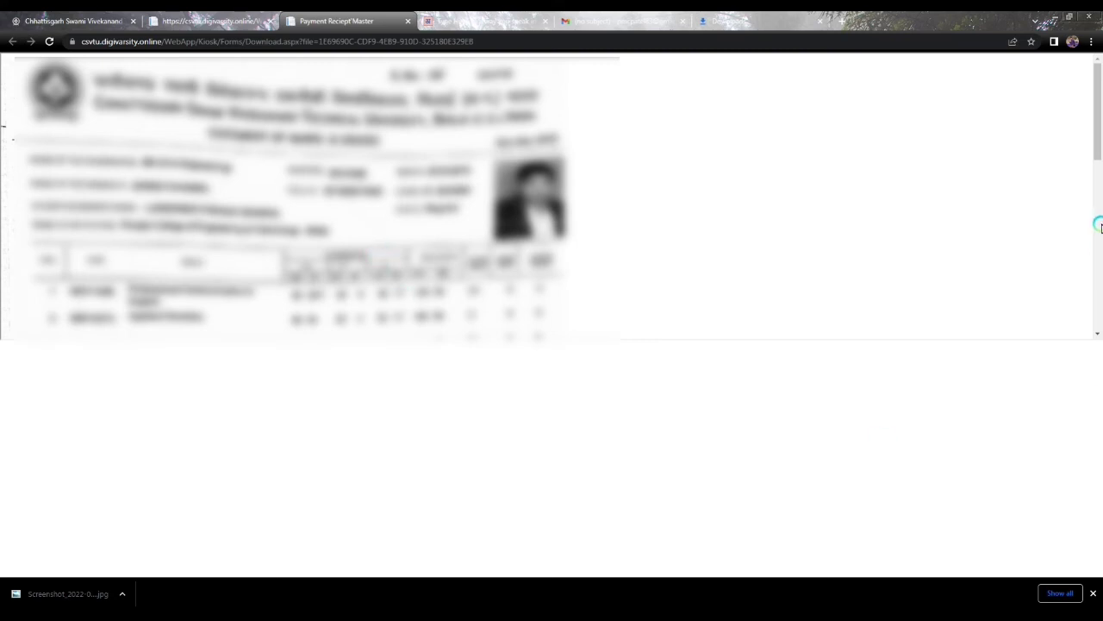
Step: Close the mark-sheet preview and proceed to the Online Payment Gateway confirmation page
mouse_move(1095, 143)
left_mouse_down()
mouse_move(1099, 313)
mouse_move(1098, 124)
left_mouse_up()
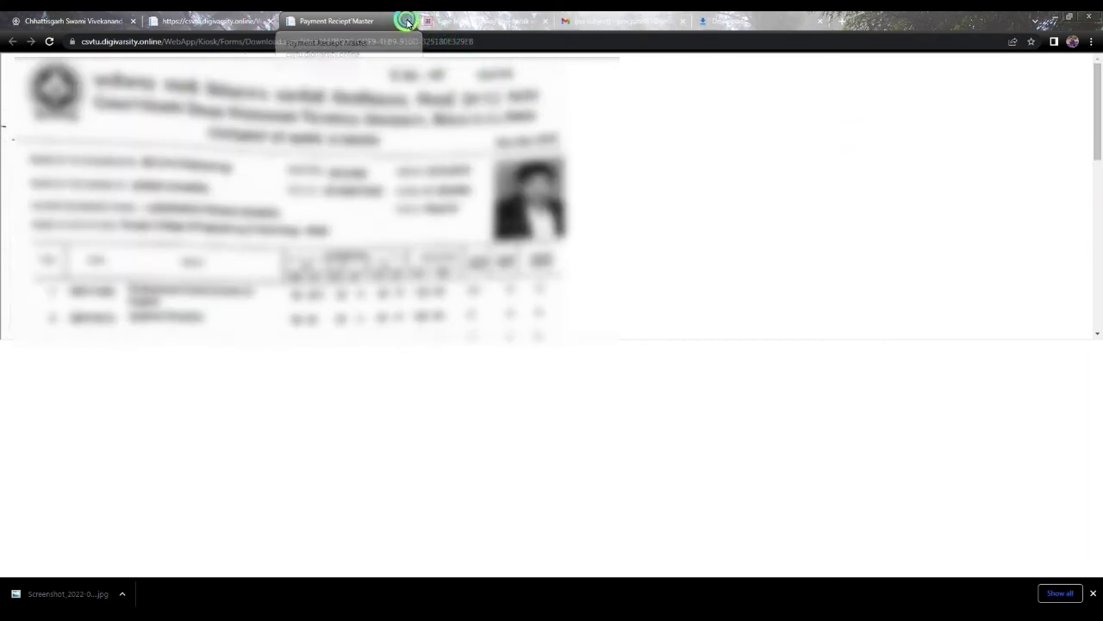
left_click(407, 21)
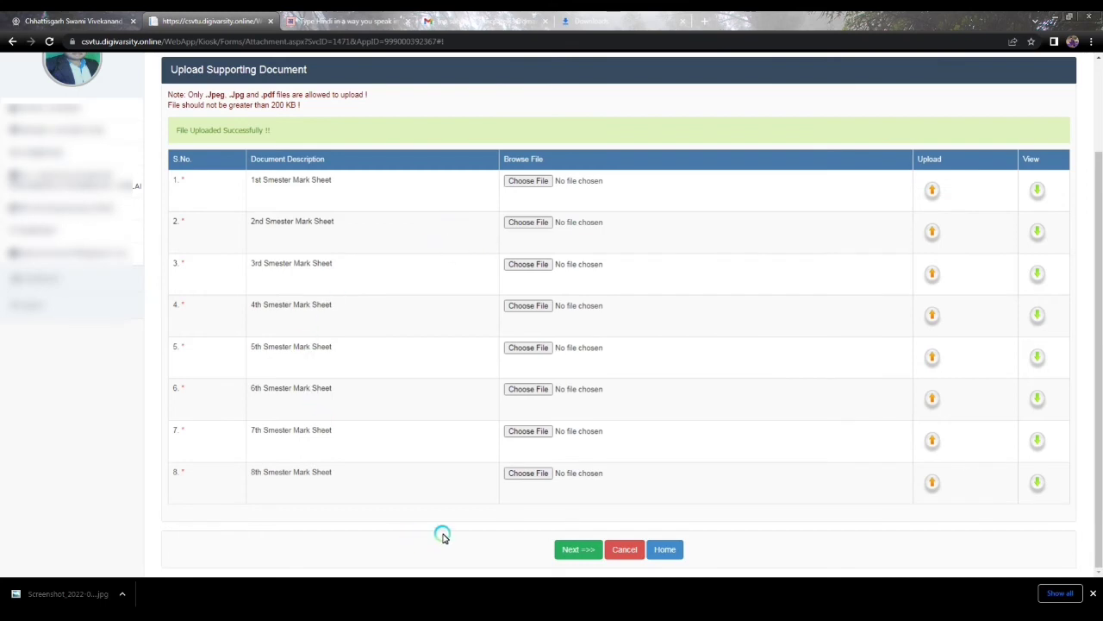
left_click(575, 550)
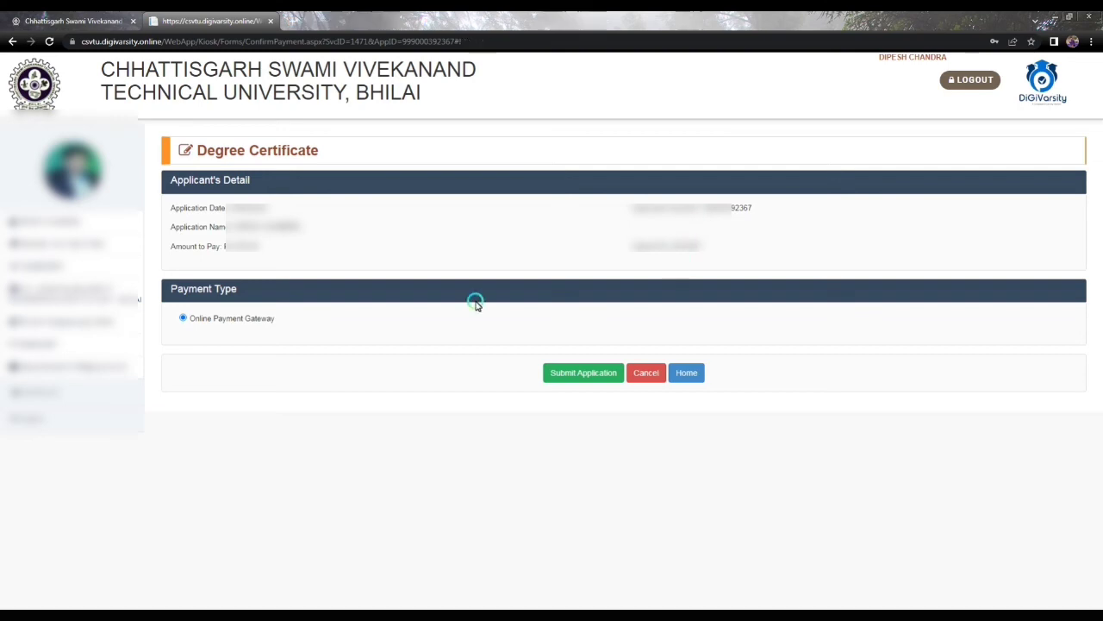
Step: Submit the application and pay the INR 500.00 fee with the card details in SafexPay
left_click(583, 376)
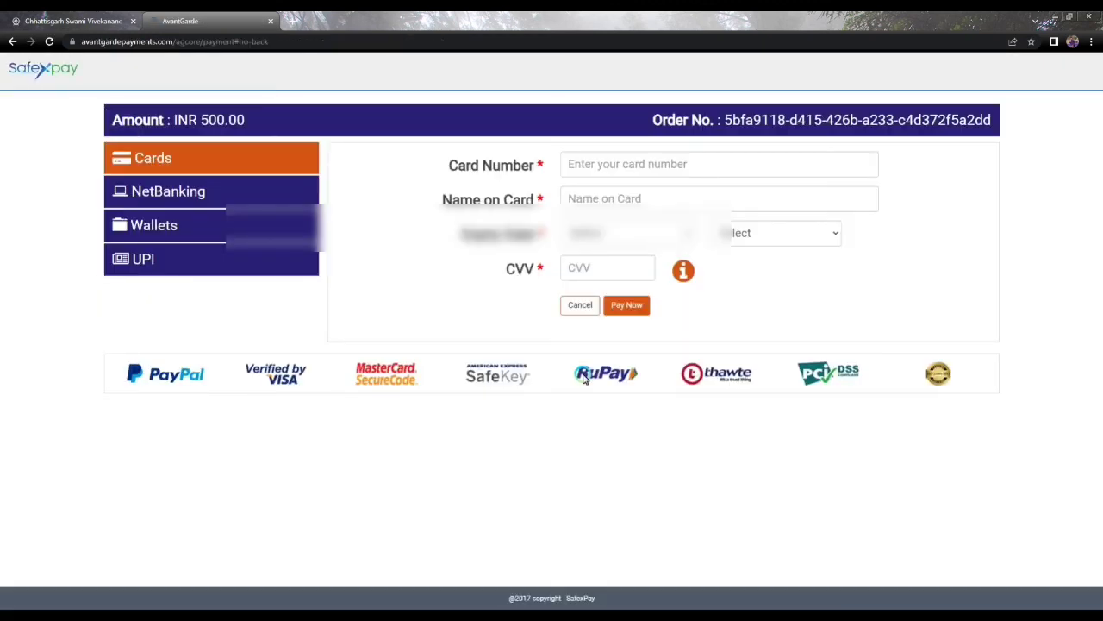
left_click(698, 164)
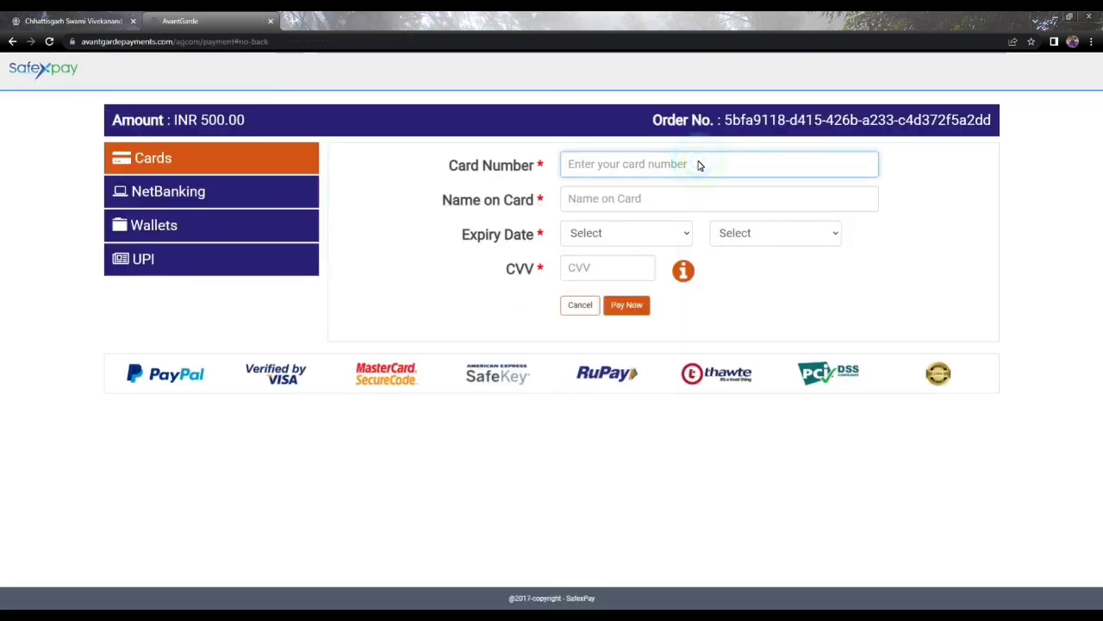
left_click(699, 164)
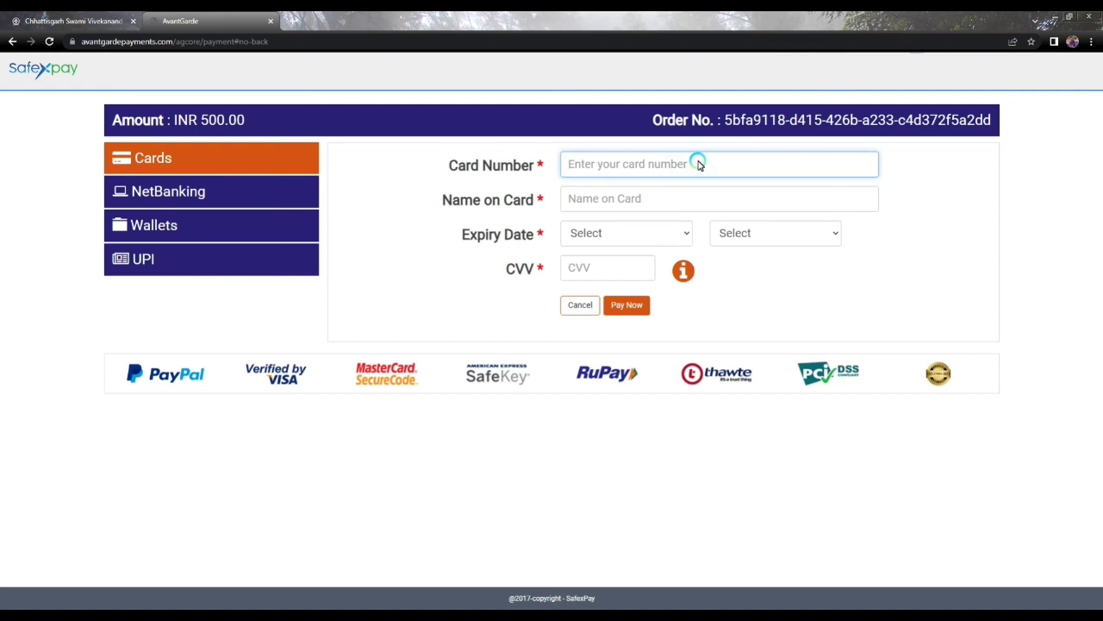
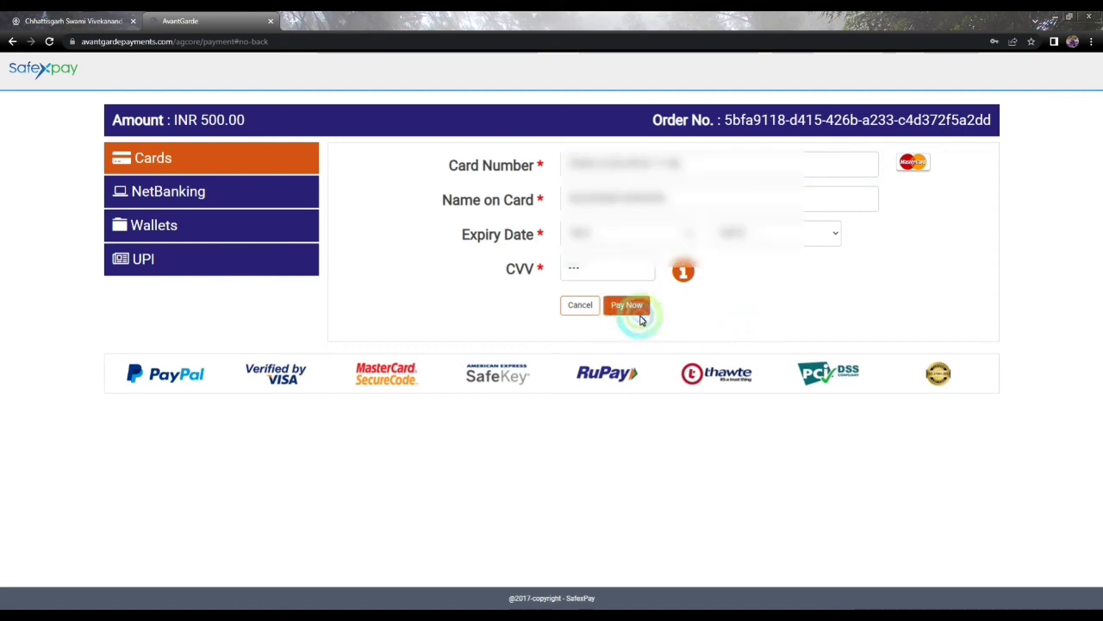
left_click(629, 305)
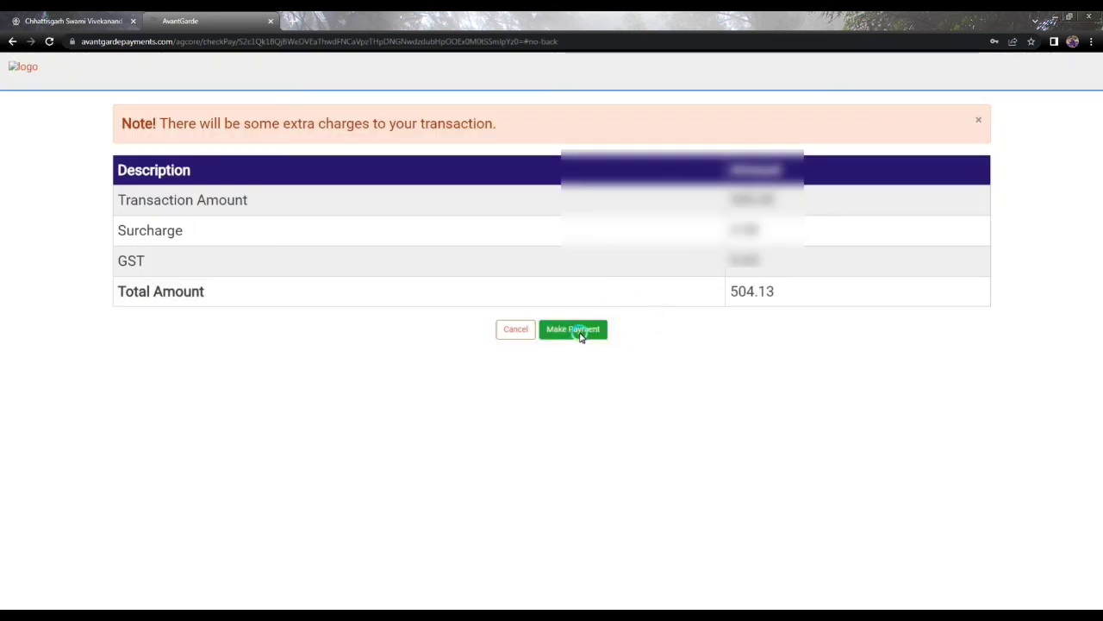
Step: Confirm the INR 504.13 total and authorise the SBI payment with the one-time password
left_click(579, 335)
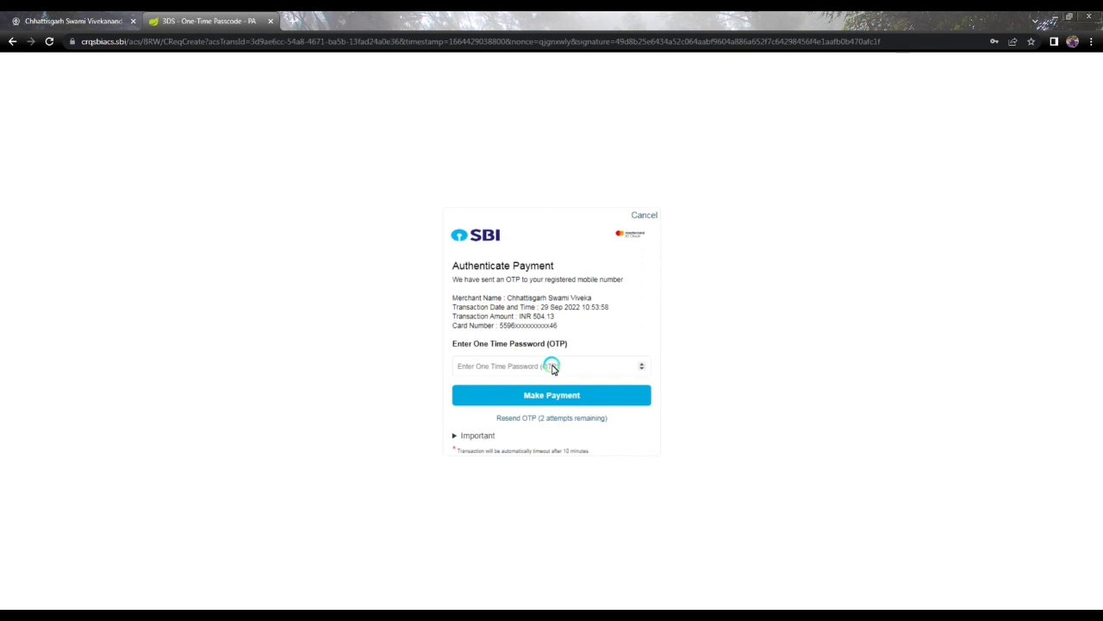
left_click(552, 367)
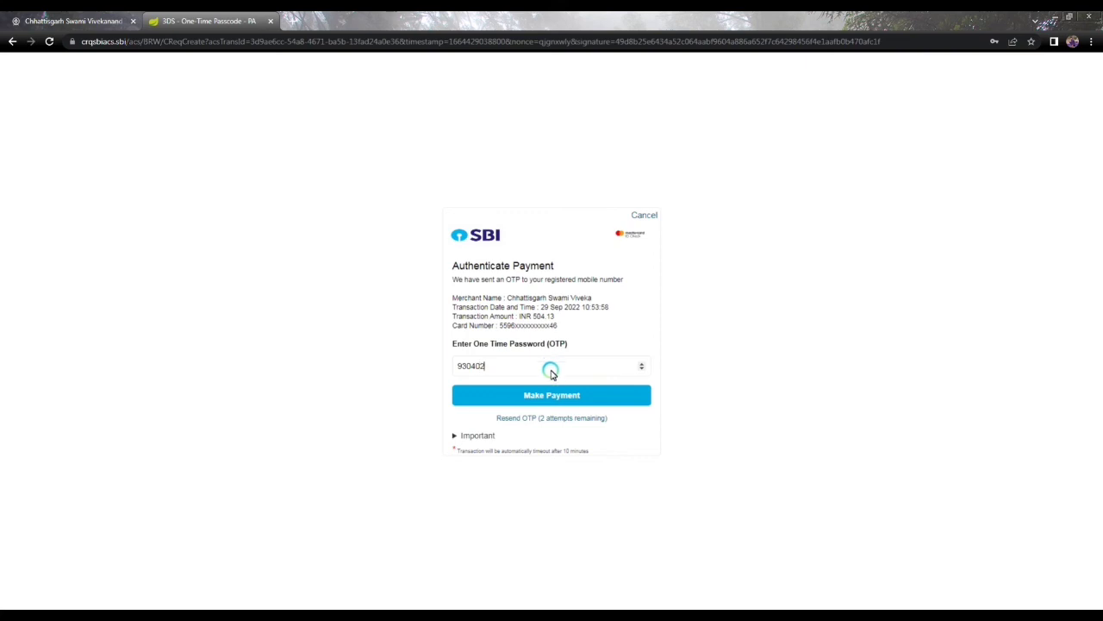
left_click(548, 394)
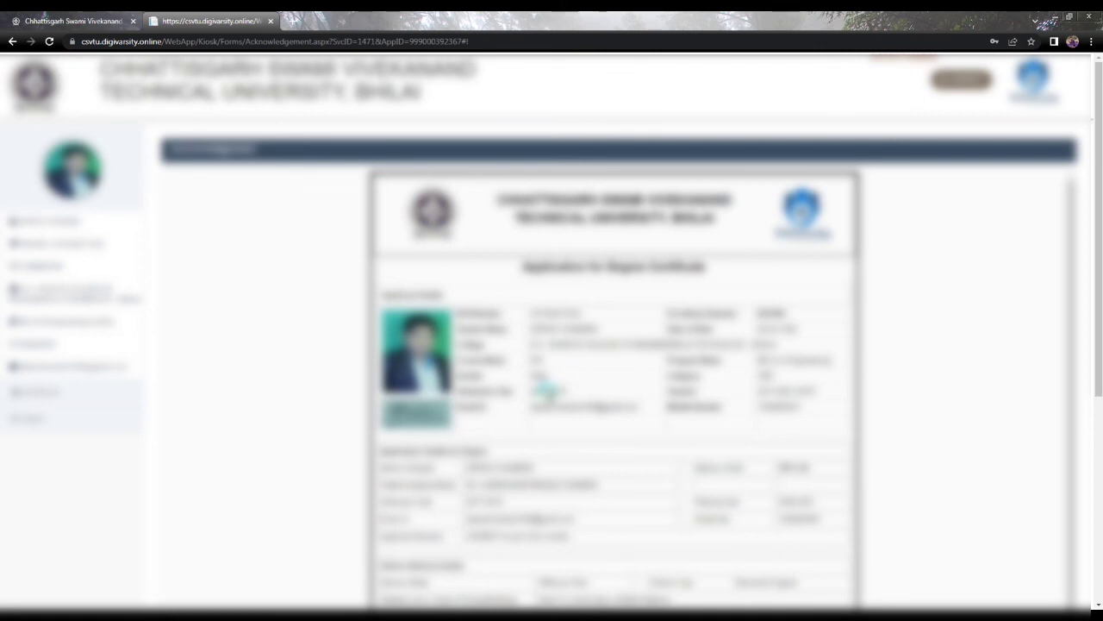
Step: Send the Degree Certificate acknowledgement page to print from its Print button
scroll(547, 390, "down", 1)
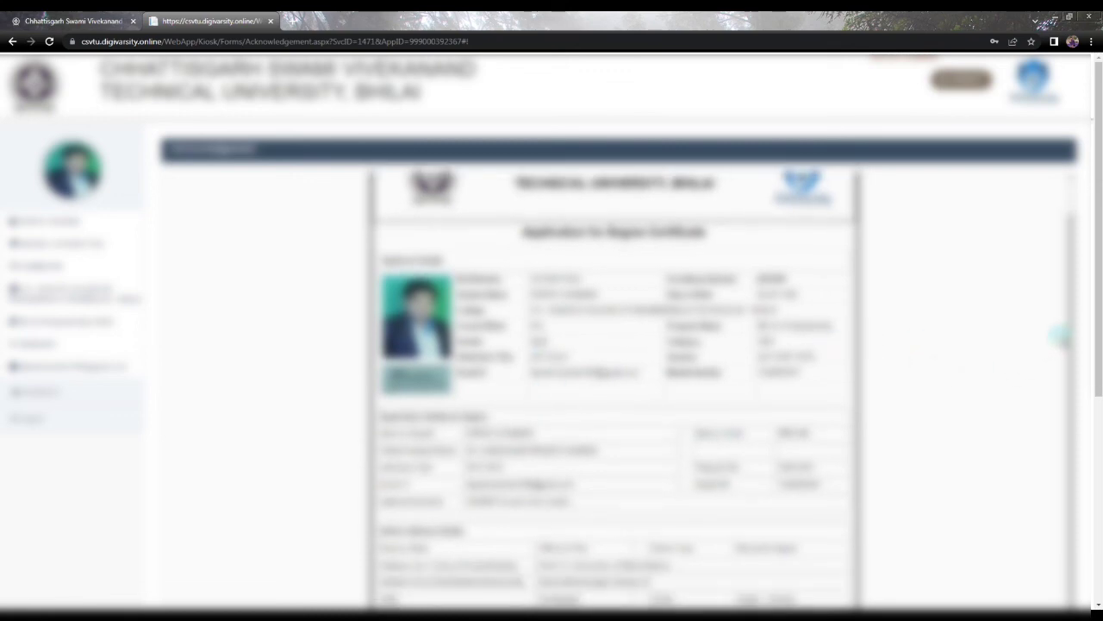
left_click_drag(1098, 365, 1098, 565)
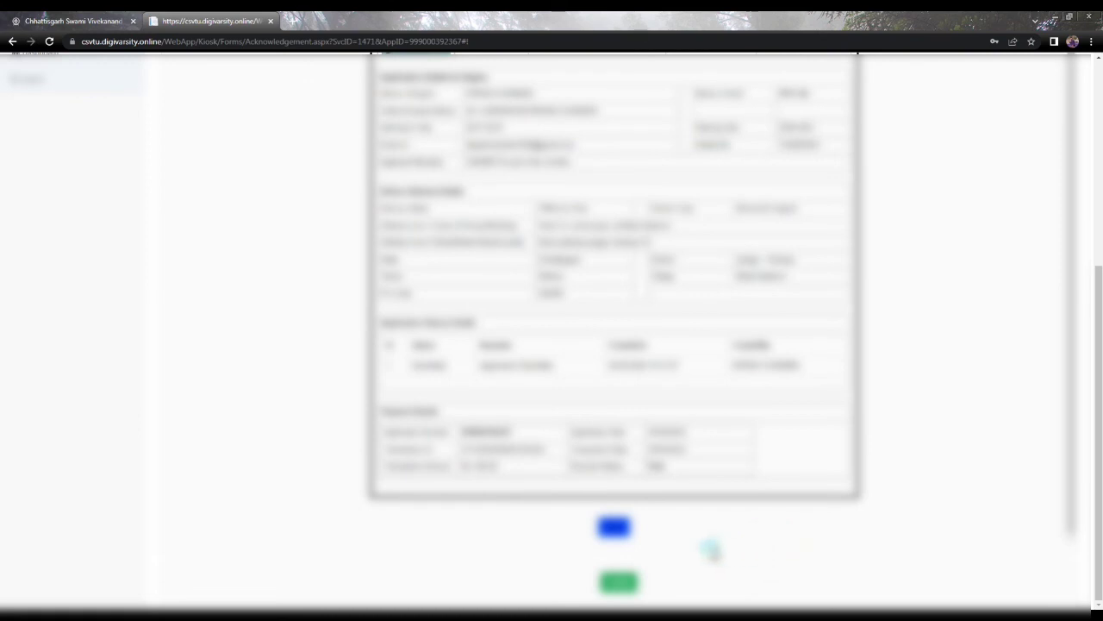
left_click(614, 527)
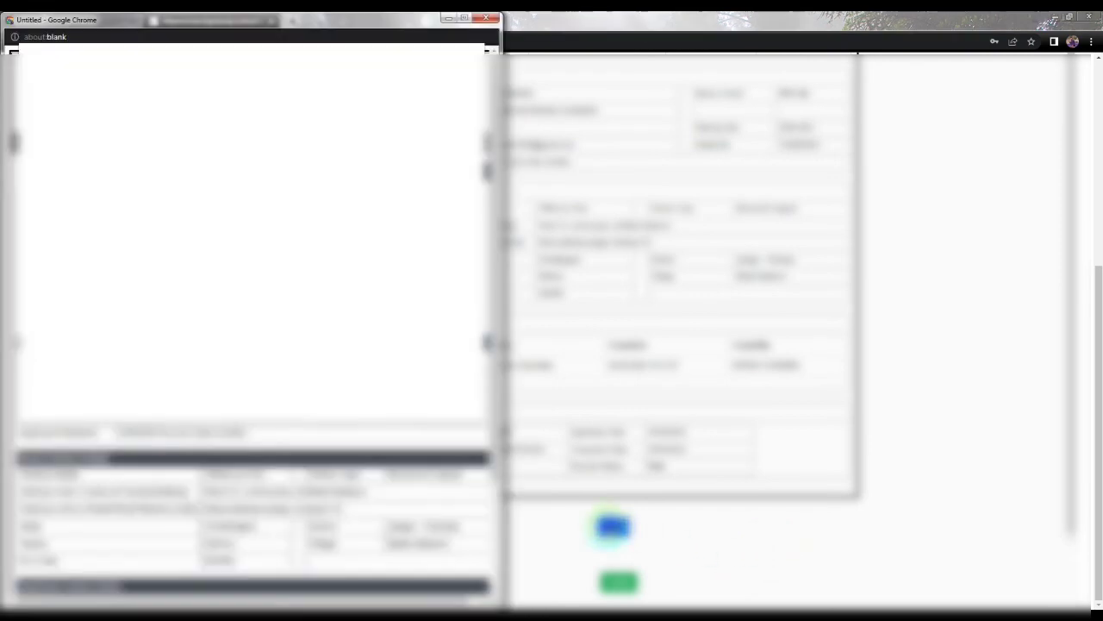